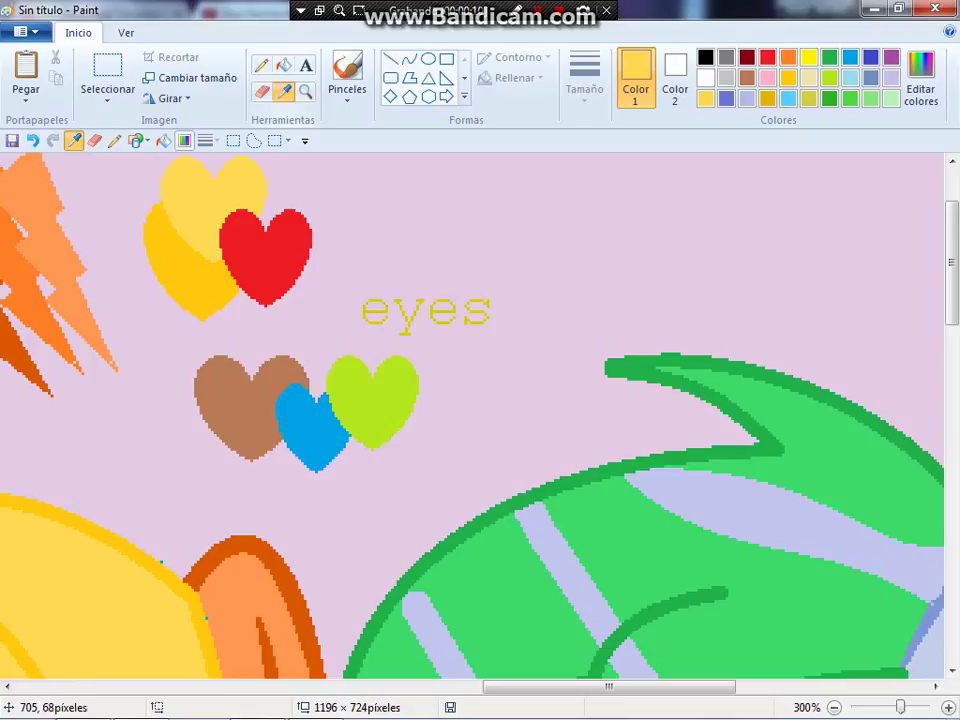
- Draw a thin curve in the palette heart's red through the orange pony's yellow forelock, from the ear to the fringe's lower edge
click(270, 245)
click(585, 80)
click(626, 130)
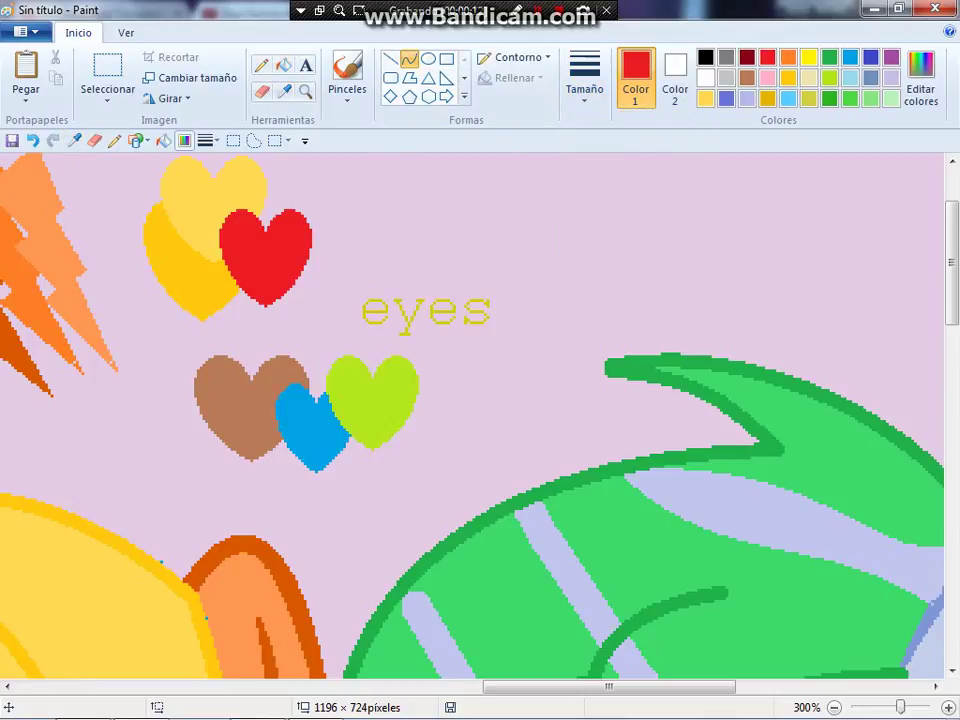
drag(952, 262, 952, 325)
drag(609, 687, 532, 687)
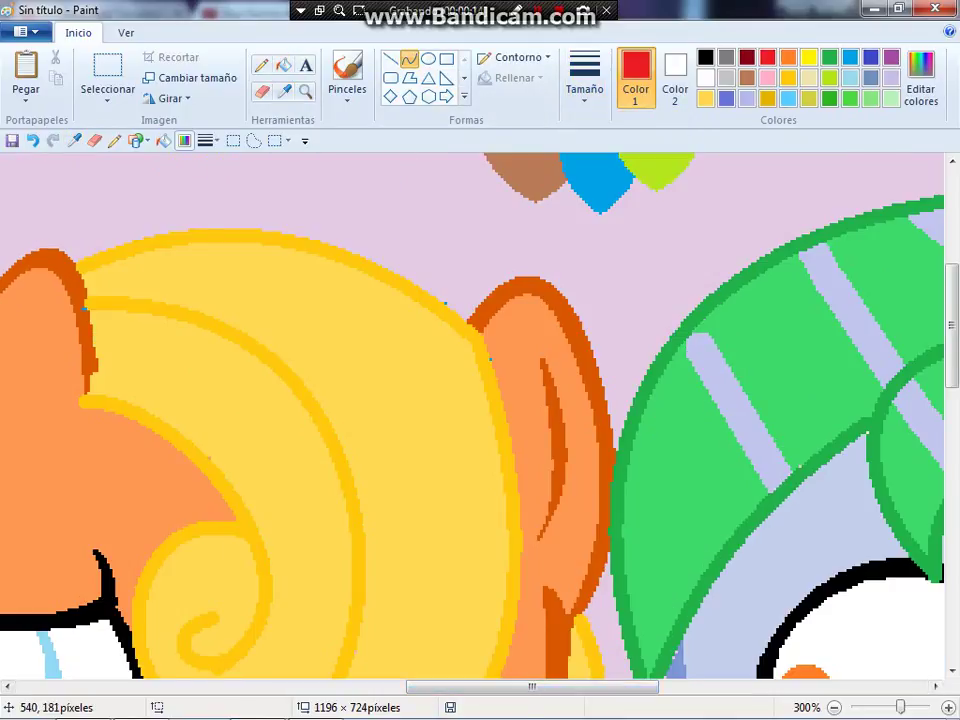
drag(69, 232, 489, 478)
scroll(72, 232, down, 3)
scroll(366, 499, up, 3)
scroll(480, 415, down, 3)
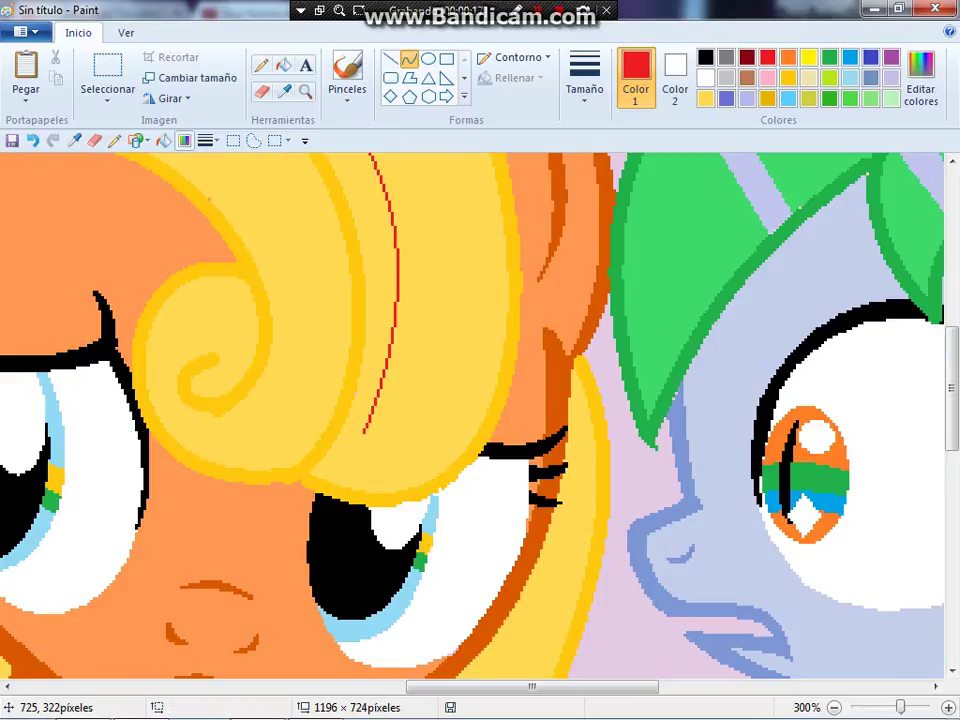
drag(366, 429, 336, 483)
click(354, 462)
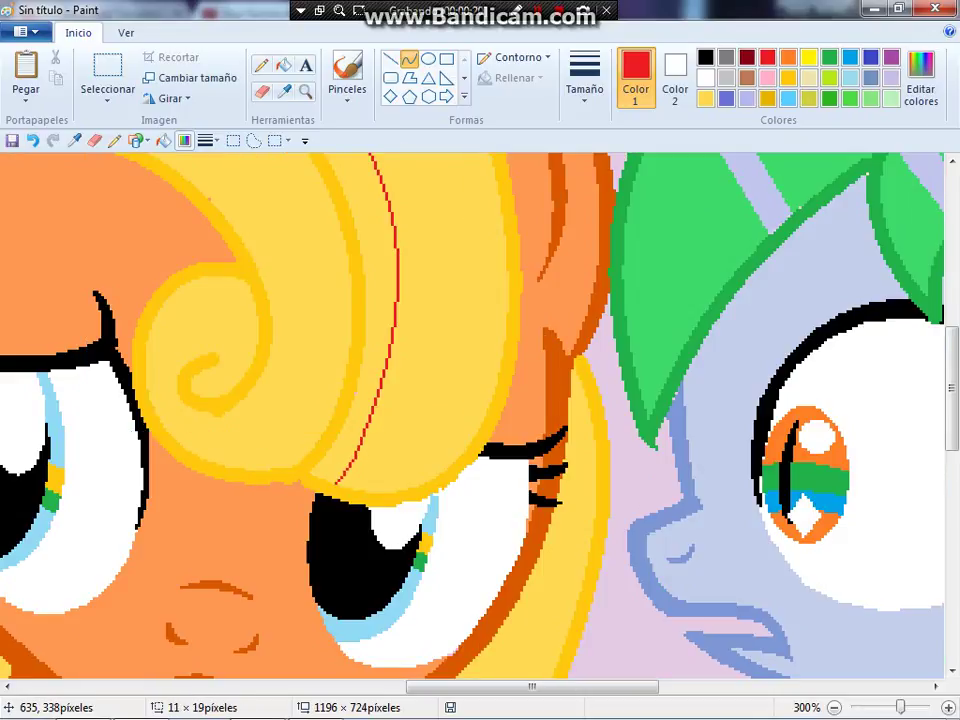
click(354, 462)
click(284, 65)
click(420, 258)
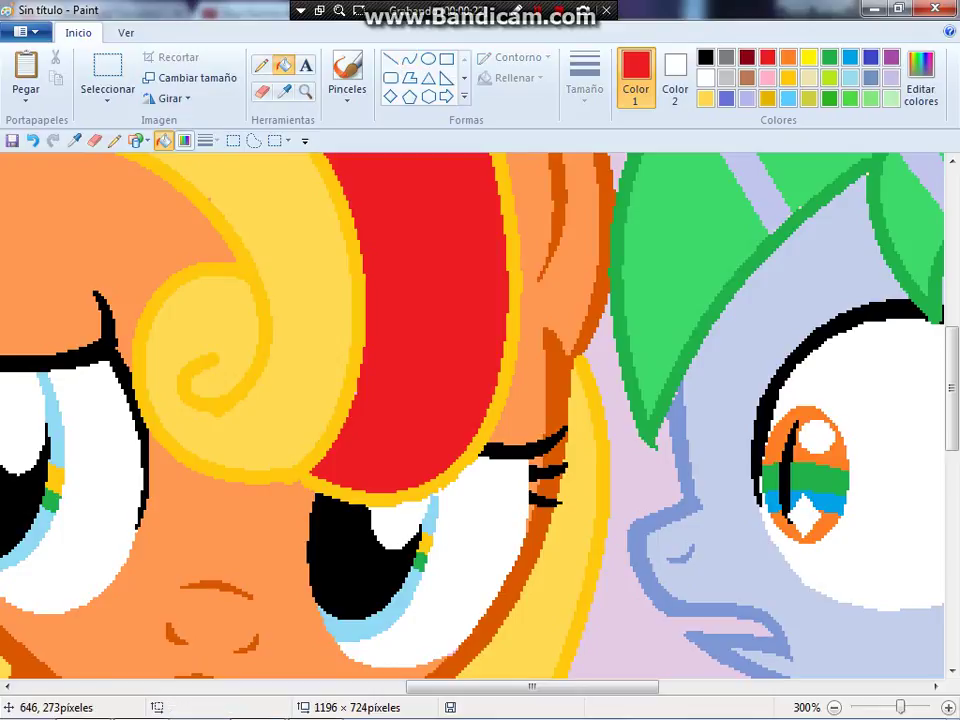
click(32, 140)
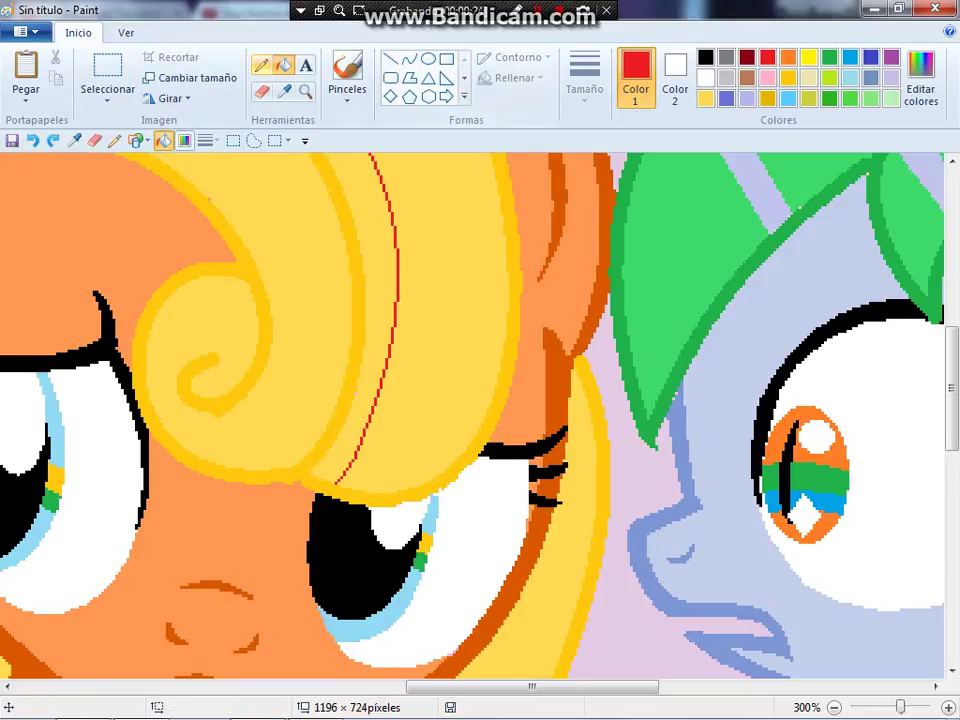
- Close the red curve's gap beside the ear with the Pencil and fill the forelock stripe below it with red
click(261, 65)
scroll(366, 420, up, 3)
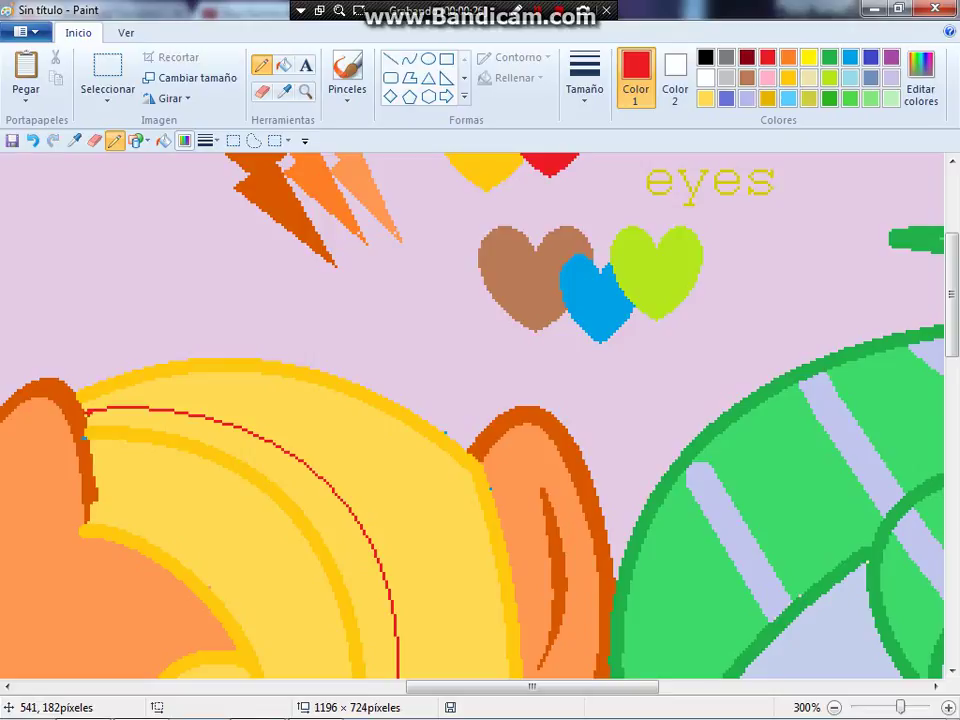
click(284, 65)
click(333, 502)
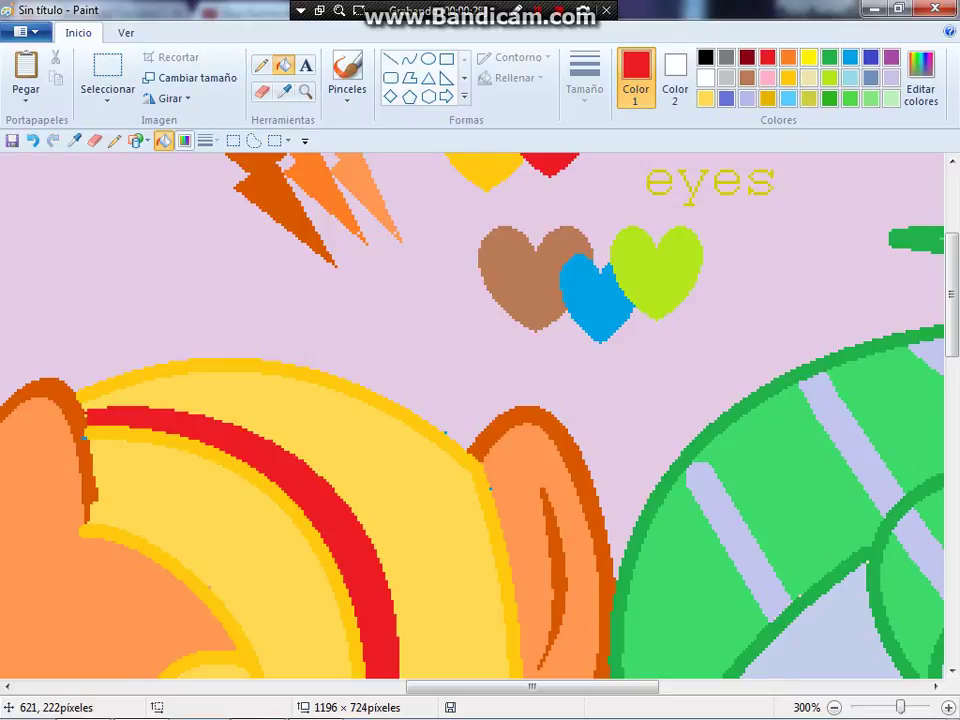
- Draw a red curve about 33 × 117 pixels along the orange pony's side hair strand, bowed parallel to its outer edge
scroll(335, 505, down, 10)
scroll(480, 415, up, 3)
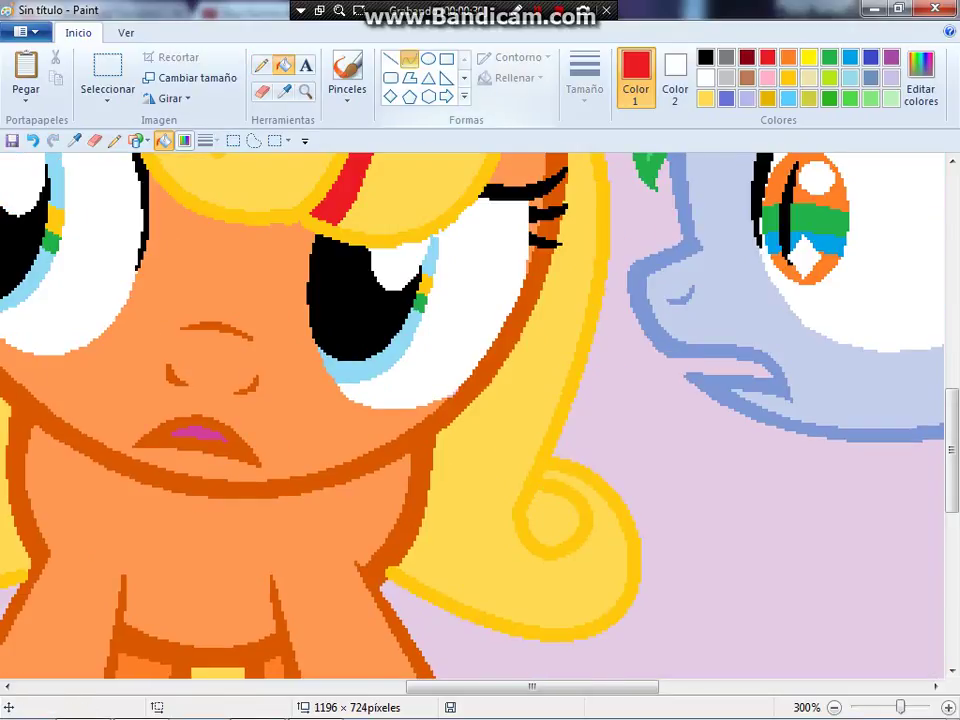
click(409, 58)
scroll(480, 415, up, 5)
drag(567, 389, 516, 590)
scroll(570, 590, down, 3)
click(605, 361)
click(566, 481)
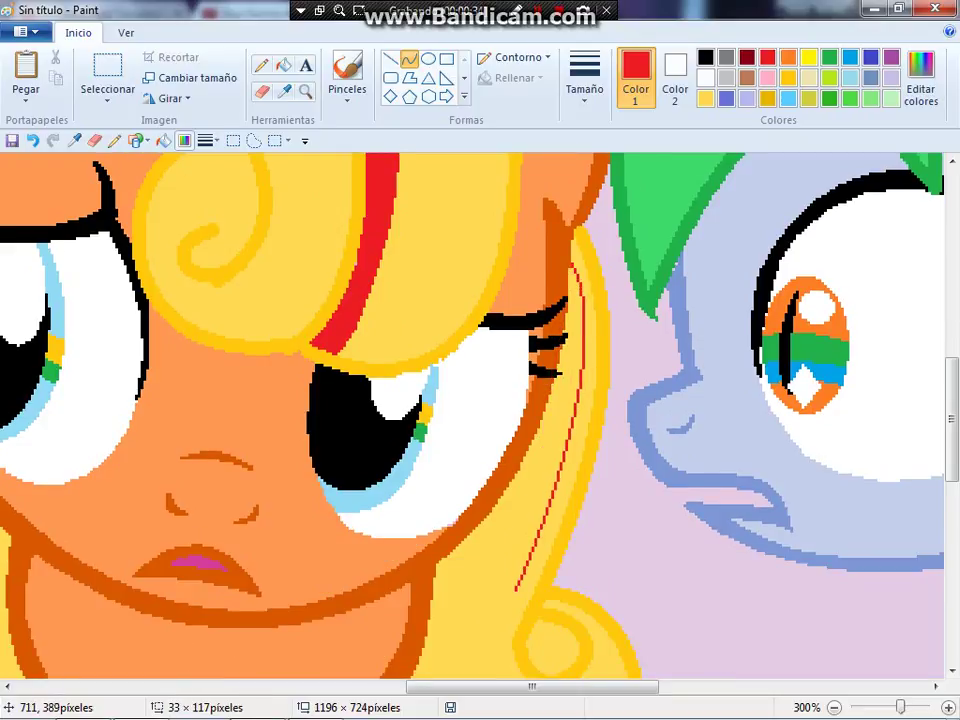
- Continue the red curve around the curl at the end of the side strand and fill the enclosed stripe with red
scroll(615, 465, down, 3)
mouse_move(516, 201)
mouse_down()
mouse_move(510, 228)
mouse_move(611, 268)
mouse_move(611, 241)
mouse_move(476, 331)
mouse_move(626, 373)
mouse_up()
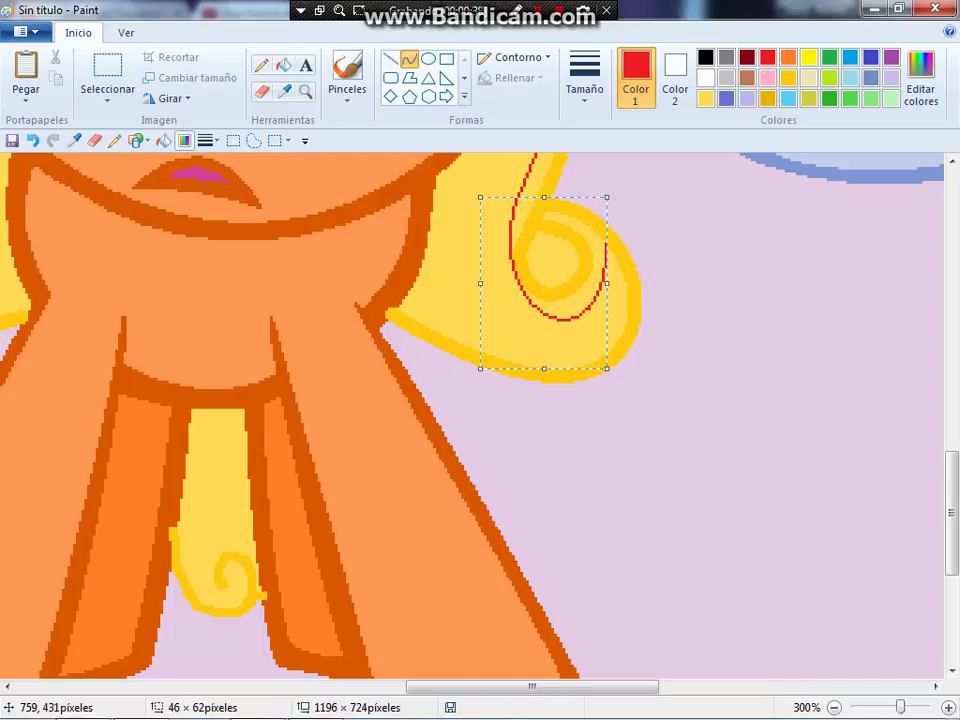
click(284, 65)
click(582, 286)
key(ctrl+z)
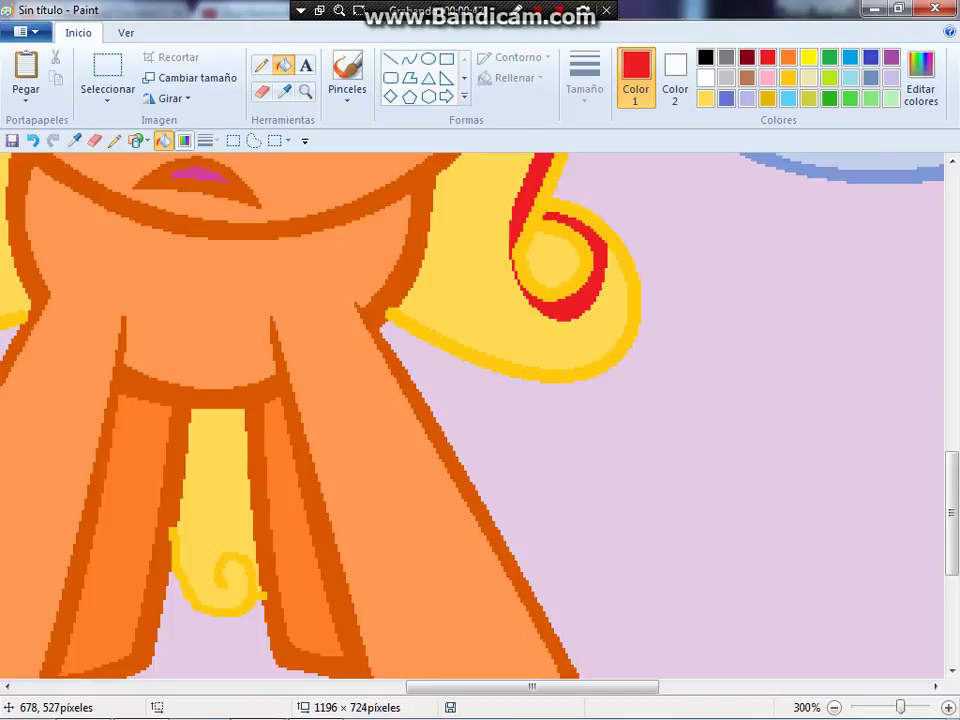
- Draw a curved red line inside the orange pony's opposite hair curl, following its outer edge from the upper strand to the lower outline
scroll(480, 415, up, 3)
scroll(480, 415, left, 10)
scroll(480, 415, up, 3)
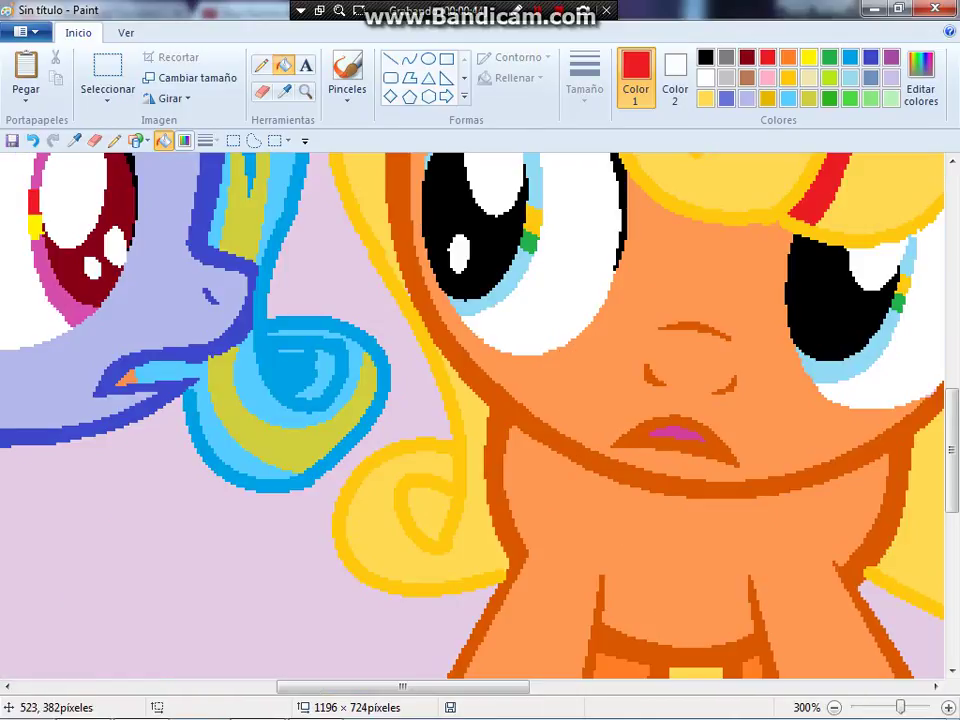
click(409, 59)
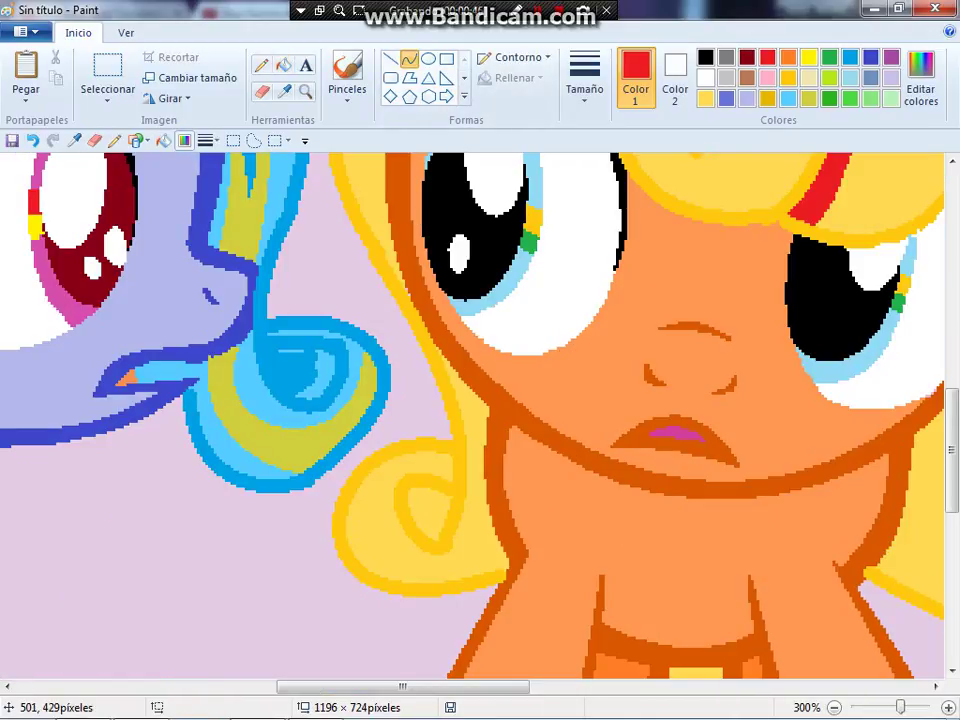
drag(455, 460, 378, 570)
drag(412, 511, 328, 461)
click(390, 336)
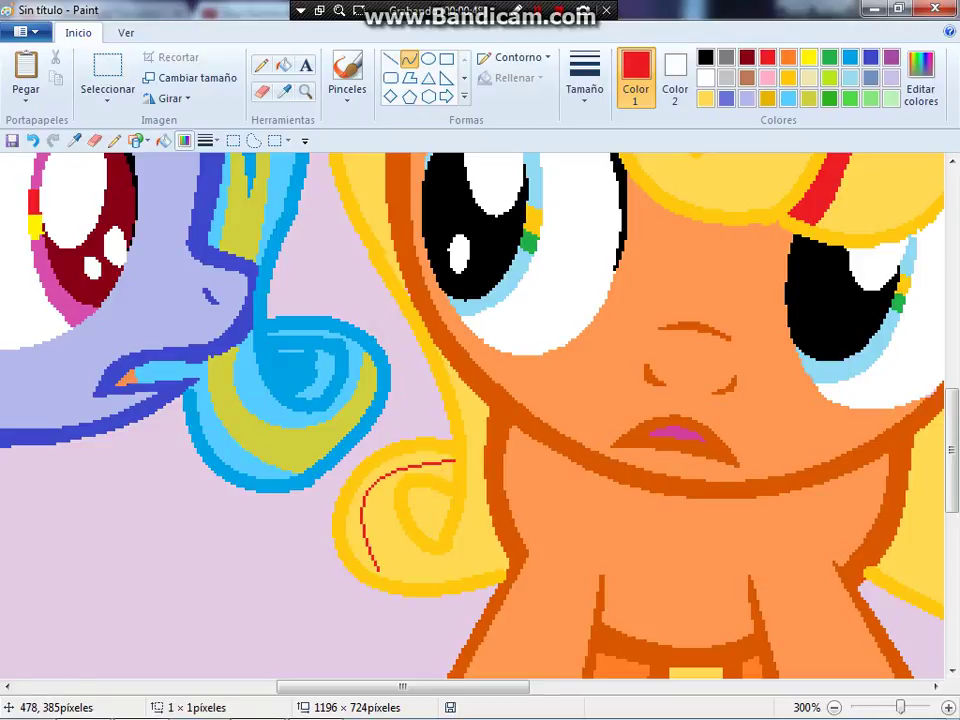
- Close the lower end of the curl's red line with the Pencil and fill the area inside it with red
click(284, 65)
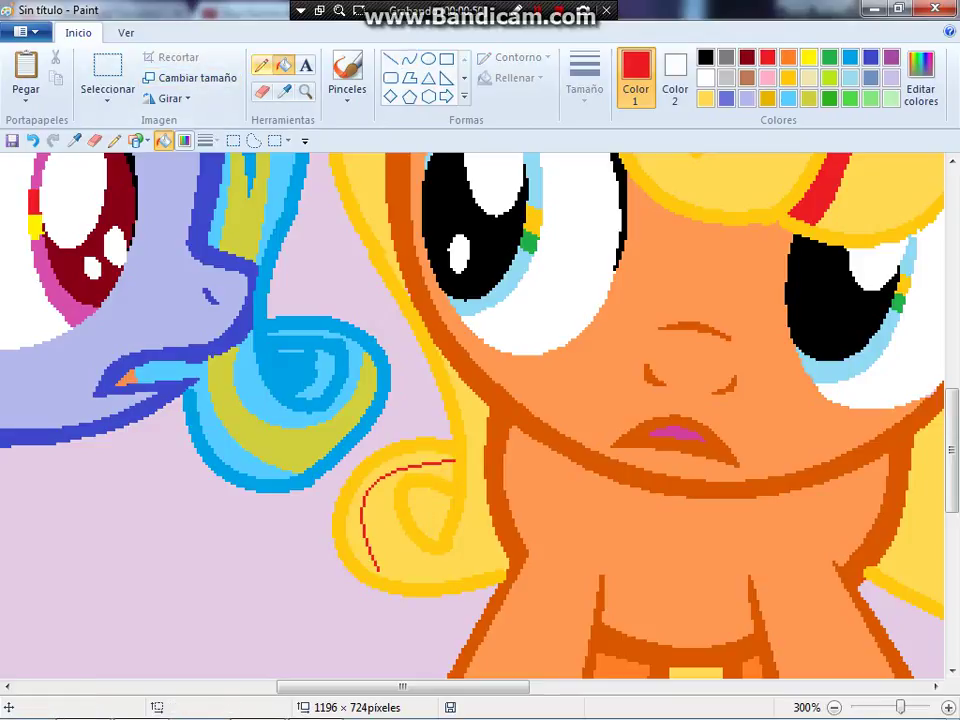
click(261, 65)
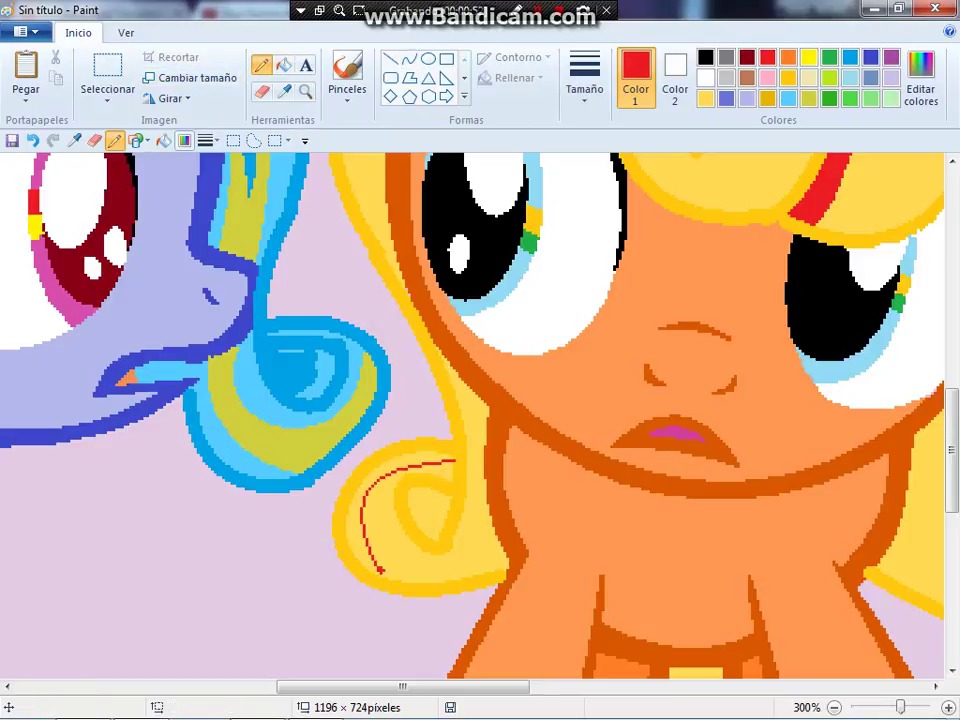
click(284, 65)
click(385, 510)
- Fill the dark red inner part of the lavender pony's eye with the darkest green of the diamond palette
scroll(385, 510, up, 3)
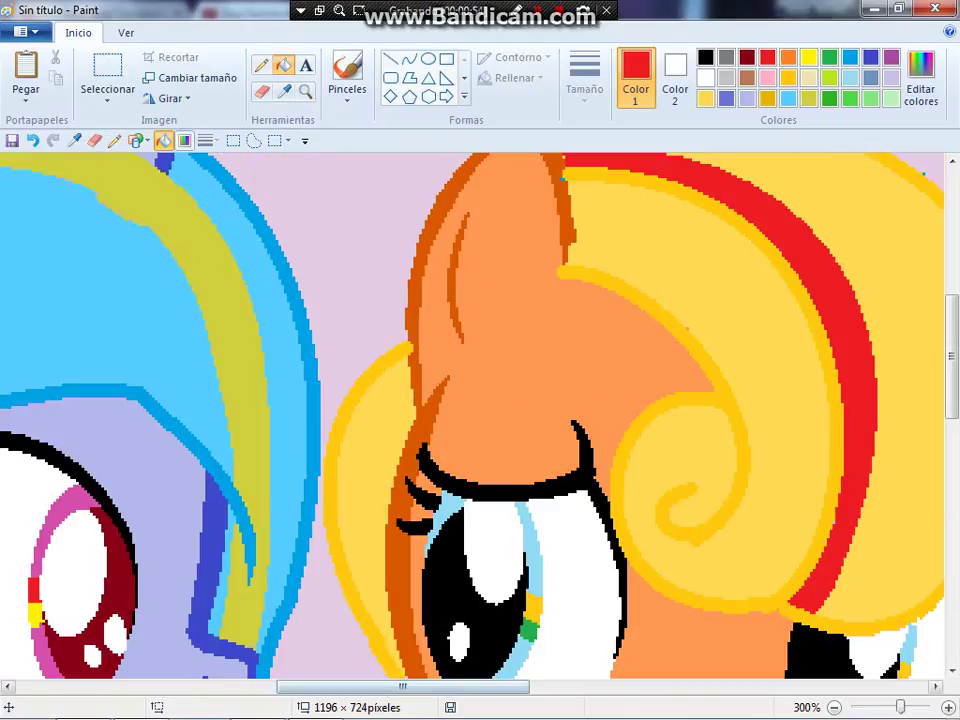
scroll(472, 415, left, 5)
drag(345, 687, 250, 687)
scroll(257, 380, up, 1)
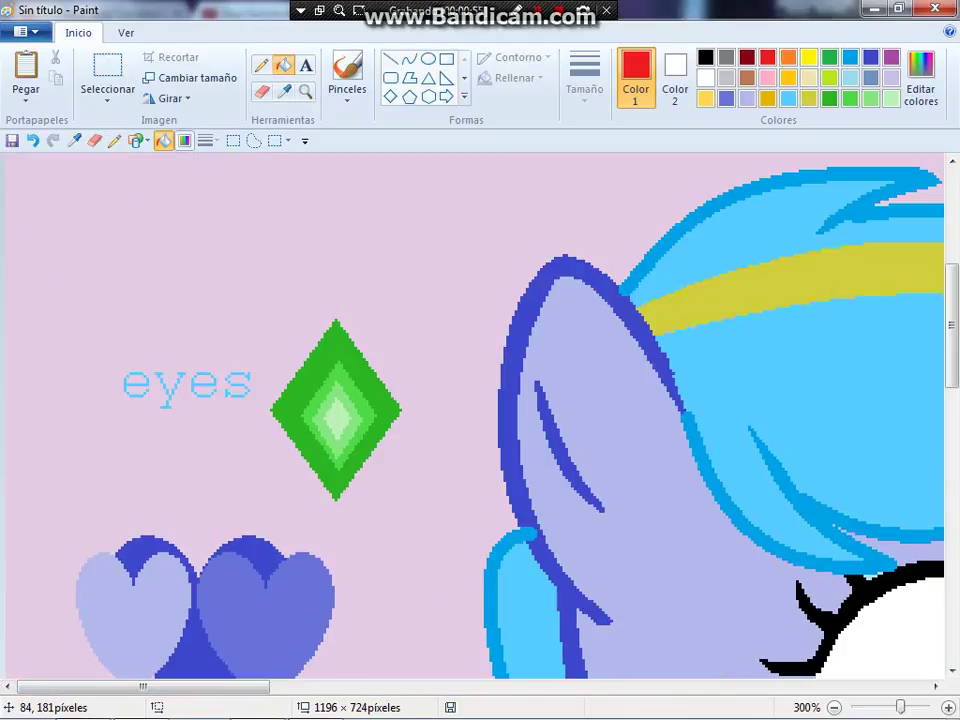
click(306, 91)
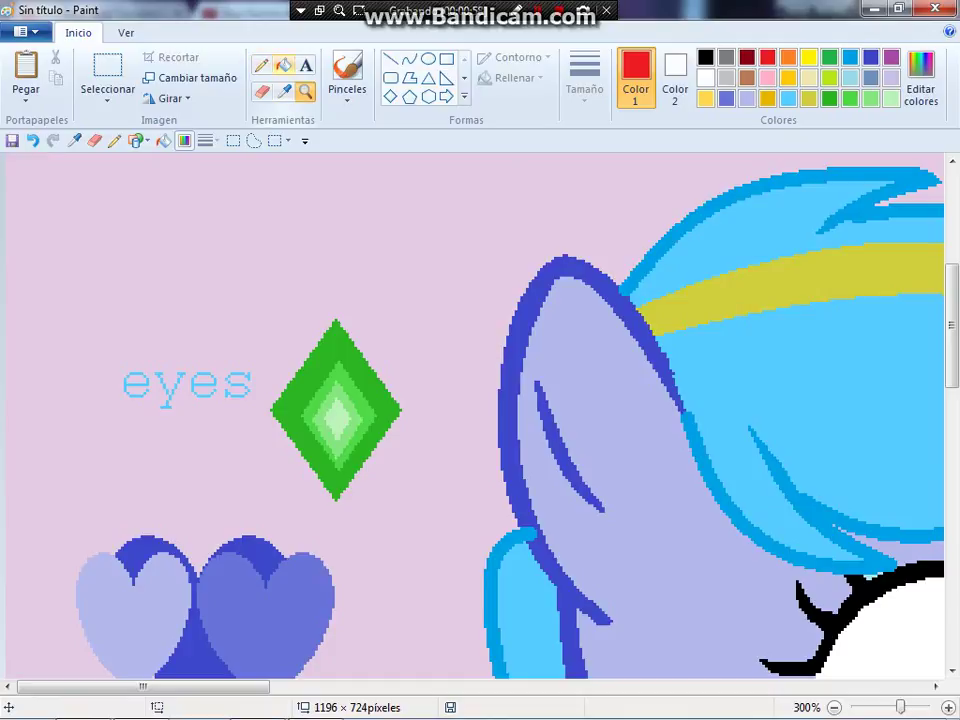
click(73, 140)
scroll(335, 470, down, 2)
scroll(335, 470, up, 2)
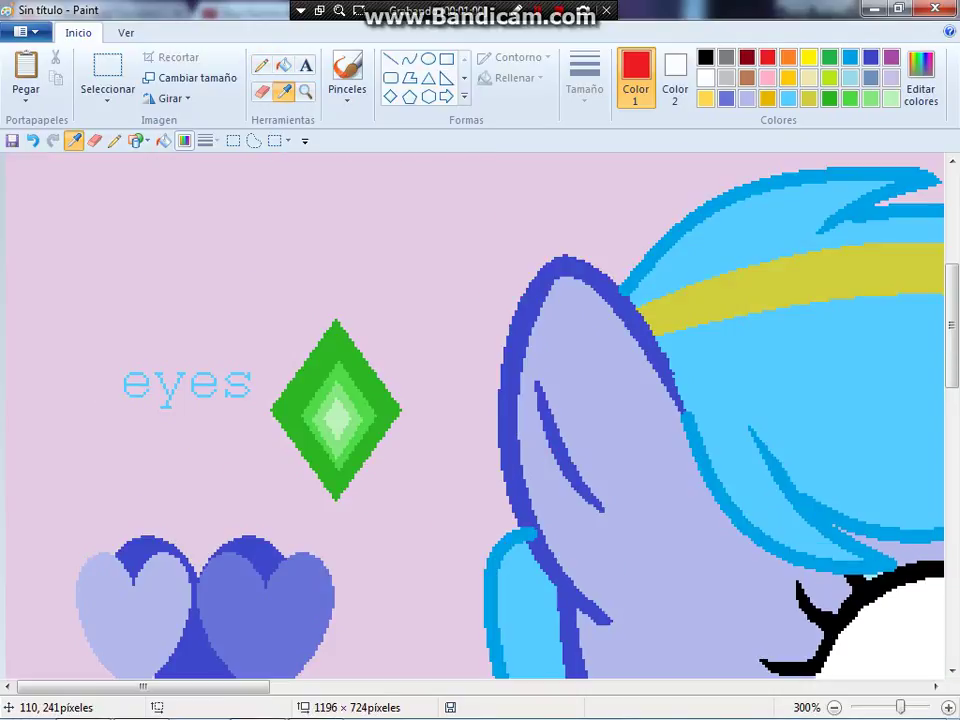
click(335, 480)
drag(220, 687, 230, 687)
scroll(480, 415, down, 3)
scroll(480, 415, right, 2)
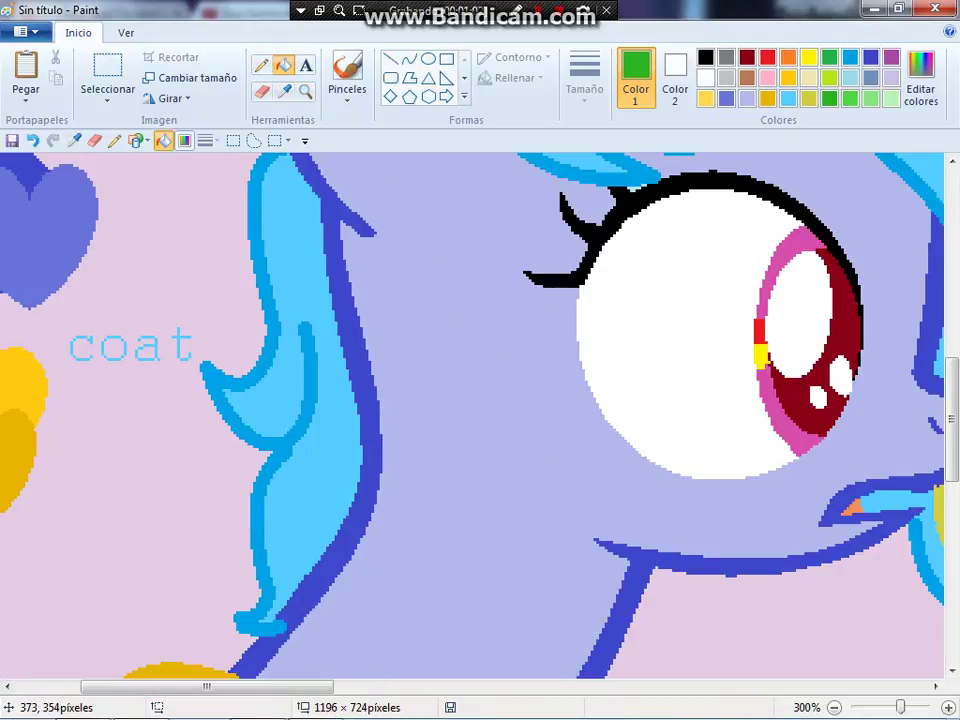
click(849, 400)
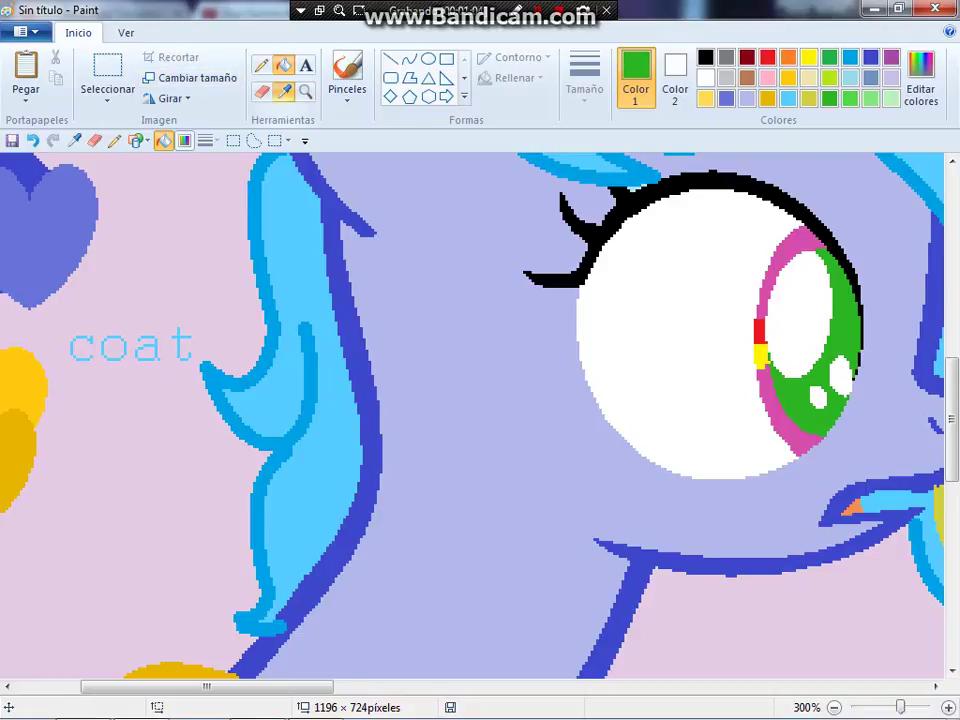
- Fill the upper and lower pink parts of the lavender pony's iris with the diamond's second green shade
click(285, 92)
scroll(278, 215, up, 3)
click(104, 374)
scroll(773, 242, down, 4)
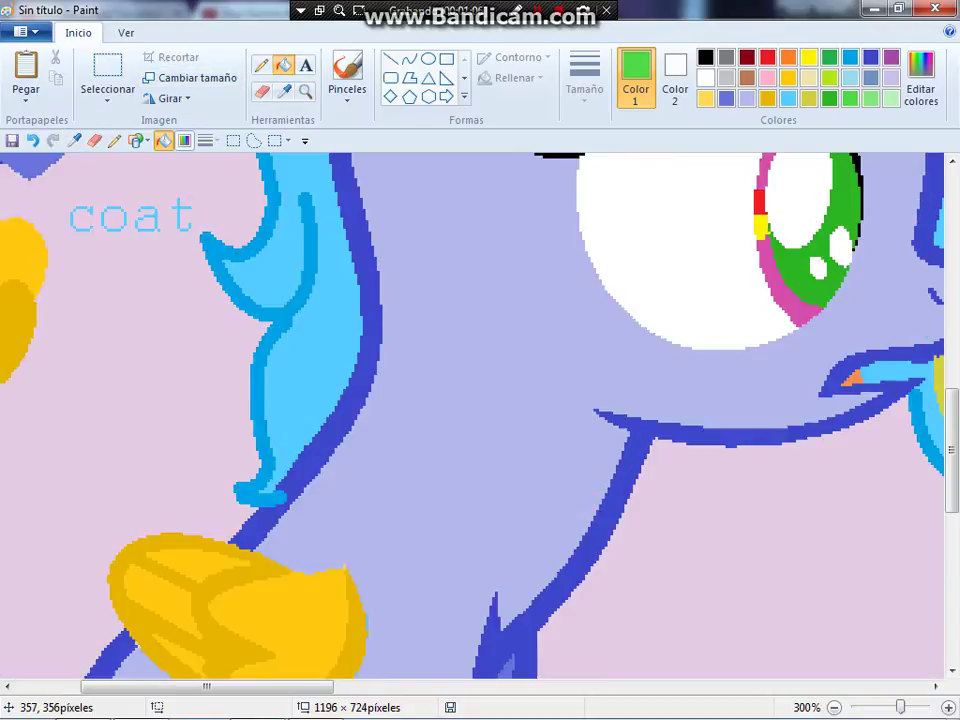
scroll(773, 245, up, 1)
click(776, 259)
click(769, 389)
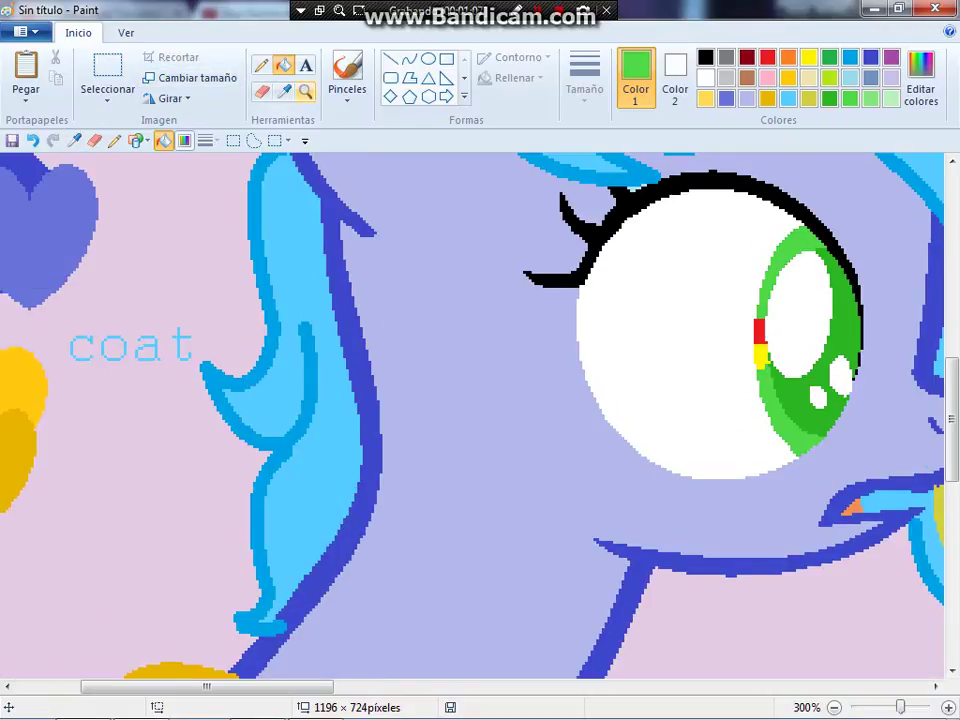
- Fill the small red patch of the lavender pony's iris with the diamond's third, lighter green
click(283, 90)
scroll(111, 365, up, 5)
click(111, 361)
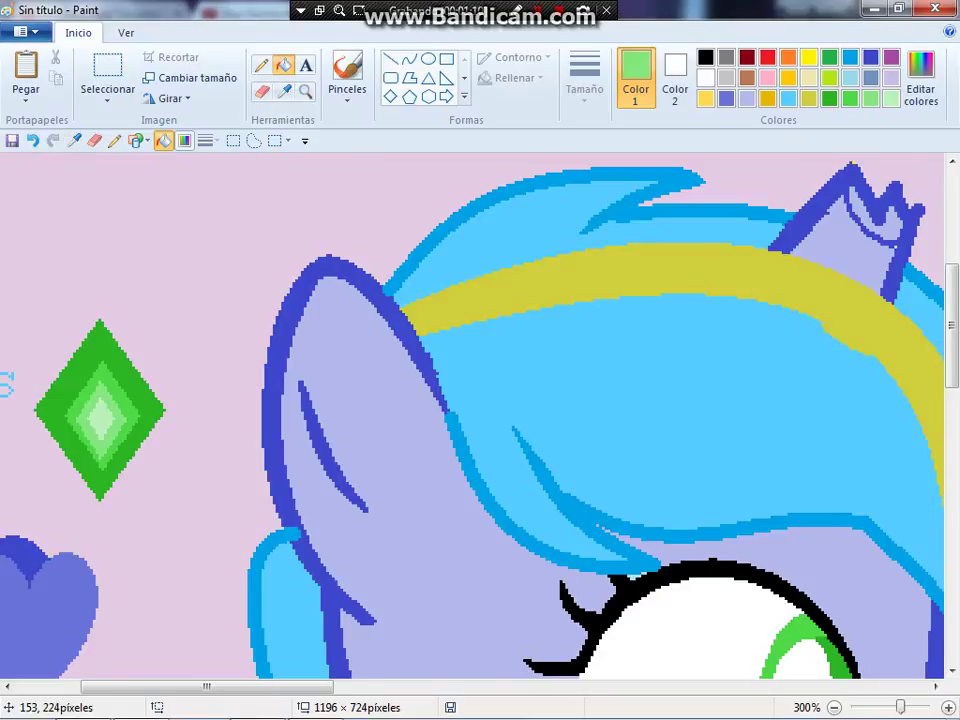
scroll(201, 379, down, 7)
click(760, 200)
- Fill the small yellow patch of the lavender pony's iris with the diamond's palest green
click(283, 90)
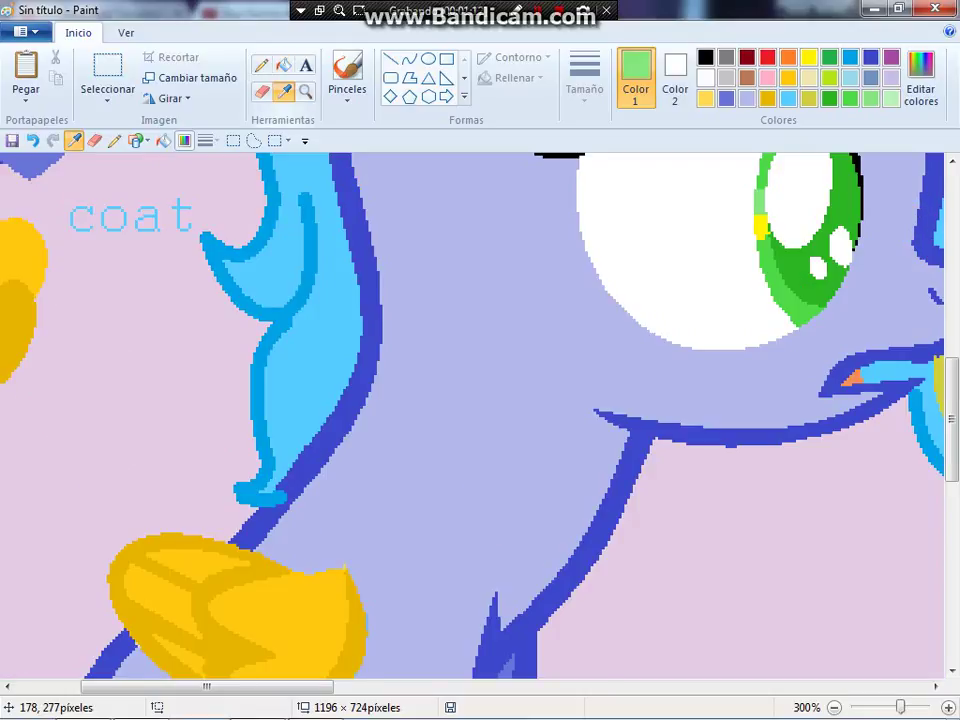
scroll(120, 330, up, 5)
click(98, 287)
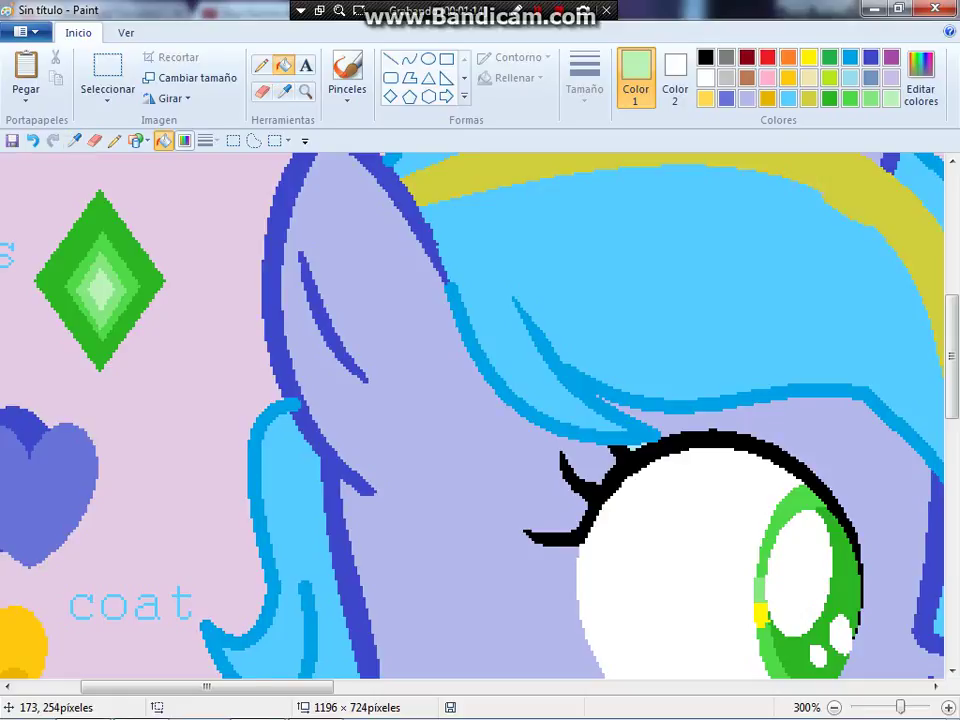
scroll(260, 346, down, 3)
scroll(735, 350, up, 1)
scroll(801, 373, up, 3)
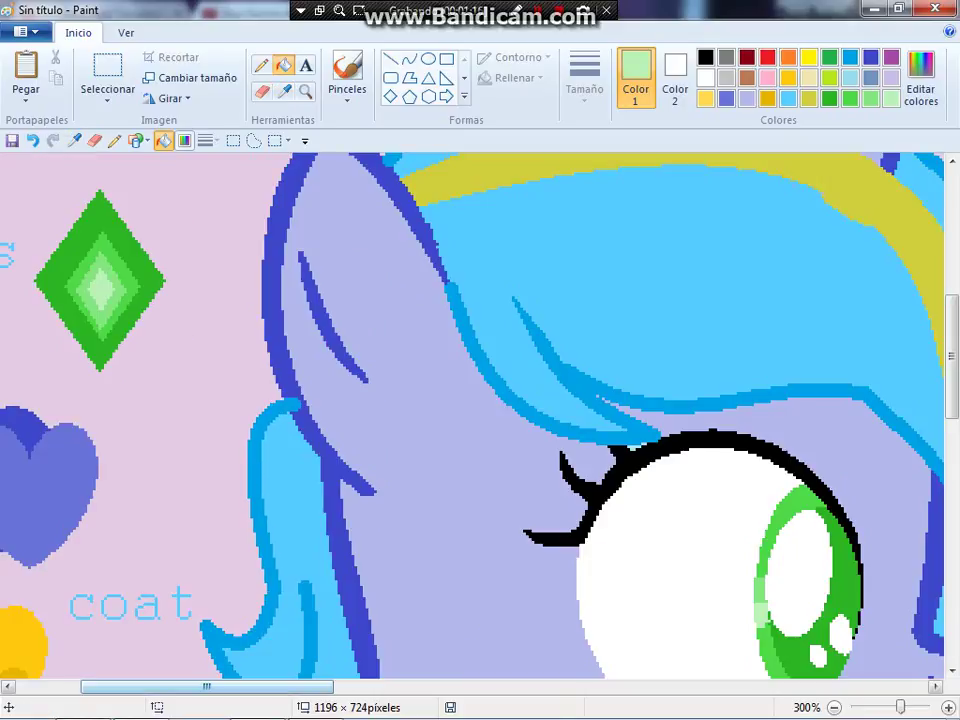
scroll(600, 450, right, 10)
scroll(526, 500, up, 5)
scroll(526, 500, up, 2)
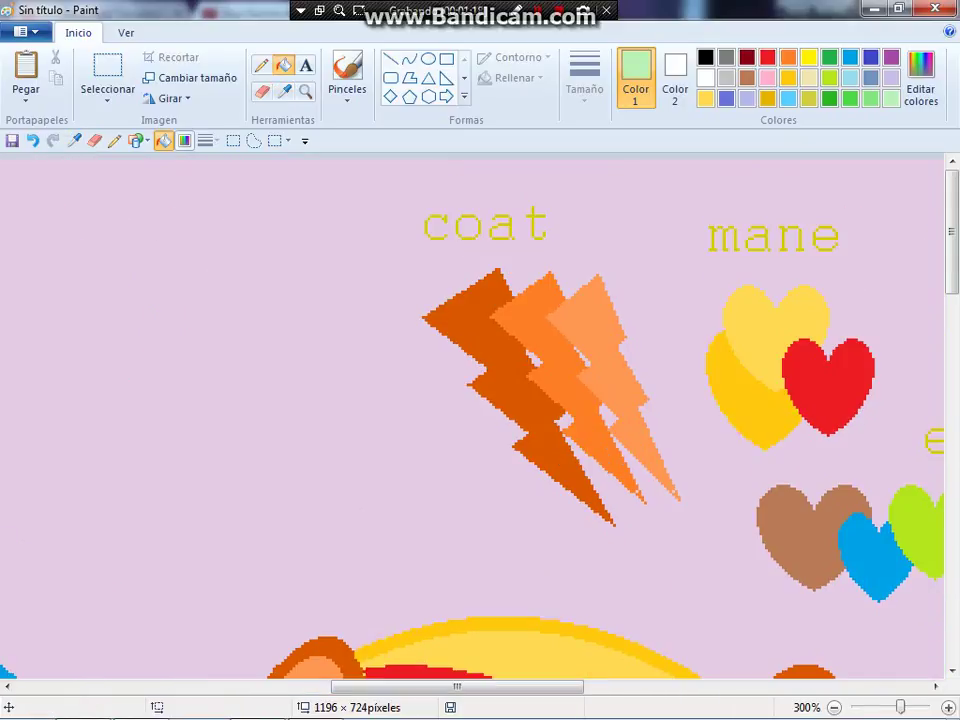
click(285, 92)
scroll(825, 500, down, 2)
scroll(825, 500, up, 1)
drag(400, 687, 483, 687)
click(472, 510)
scroll(465, 540, down, 5)
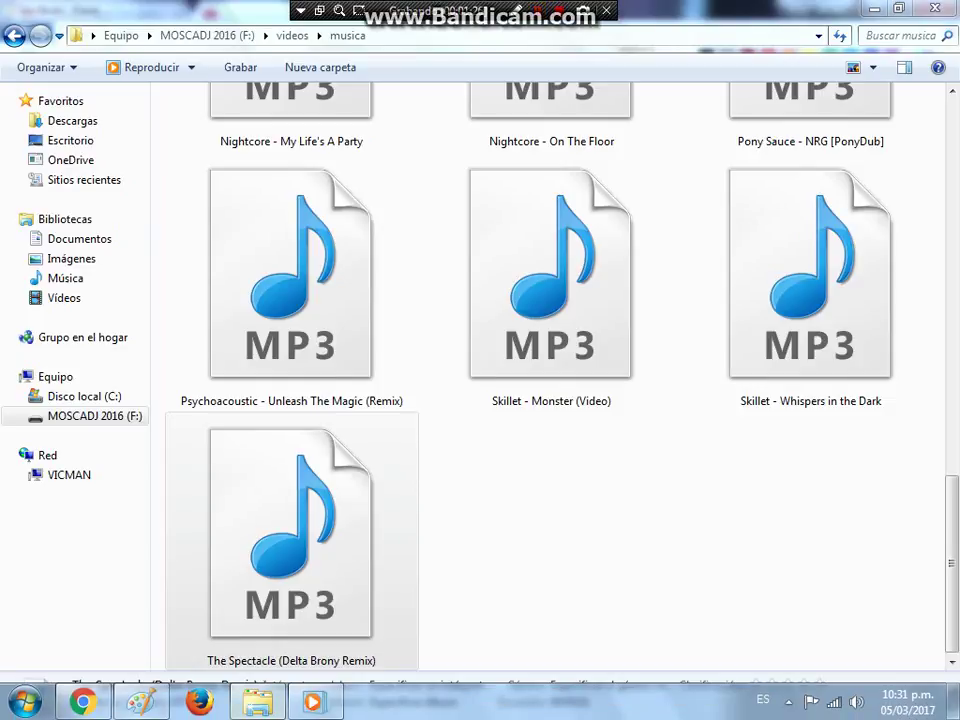
- Return to Paint and fill the upper and lower iris ring of the orange pony's left-hand eye with the palette heart's brown
key(alt+Tab)
scroll(480, 400, up, 3)
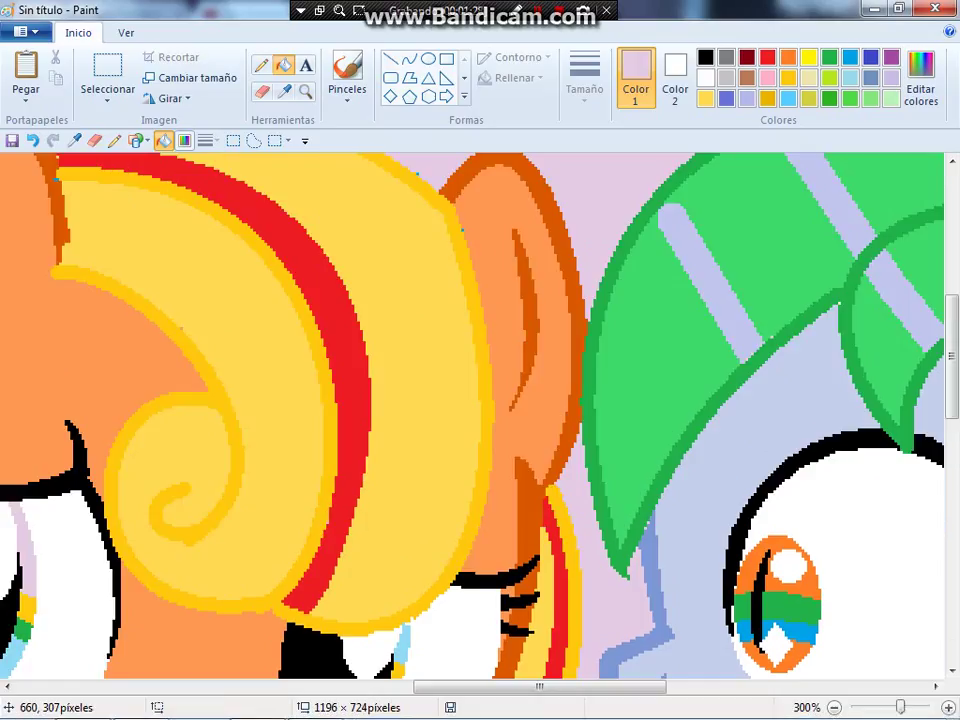
drag(480, 687, 412, 687)
scroll(370, 340, up, 3)
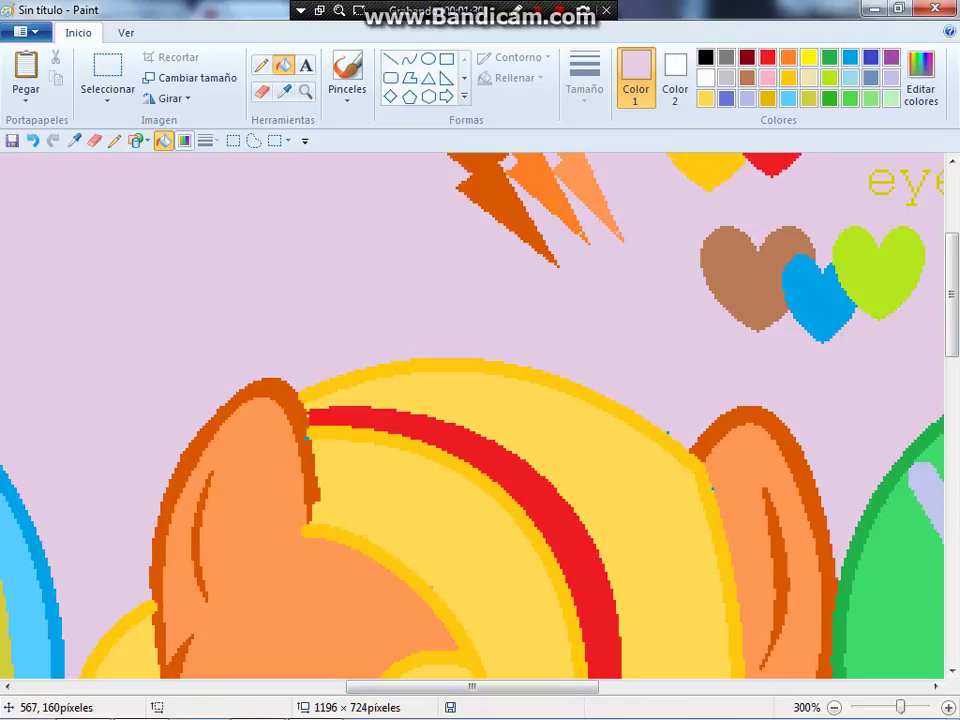
click(284, 92)
click(778, 240)
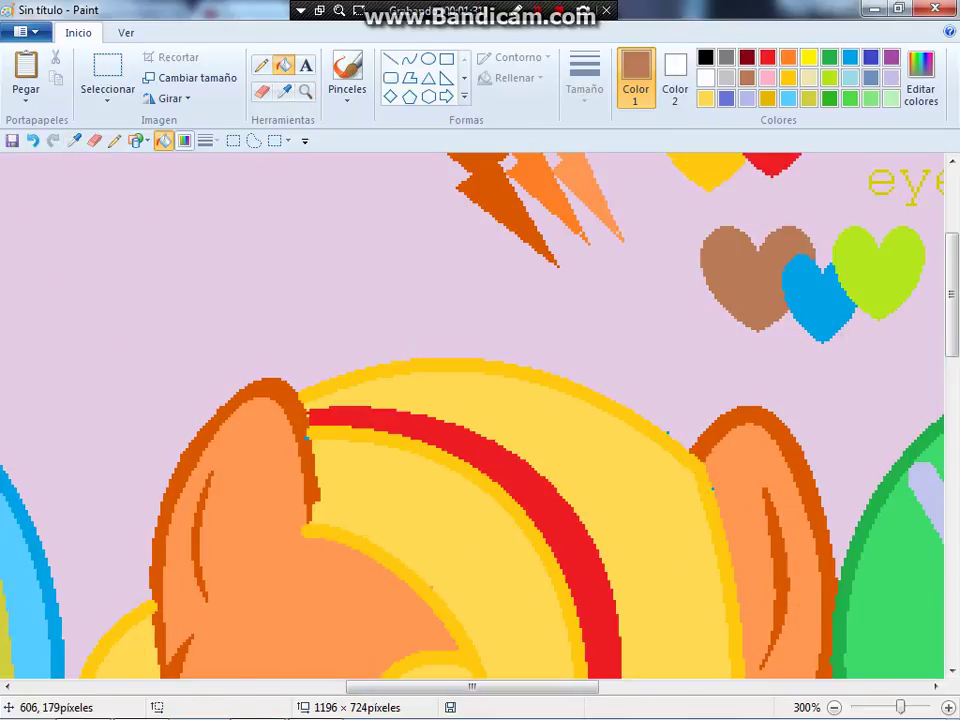
scroll(400, 410, down, 5)
click(276, 442)
click(260, 544)
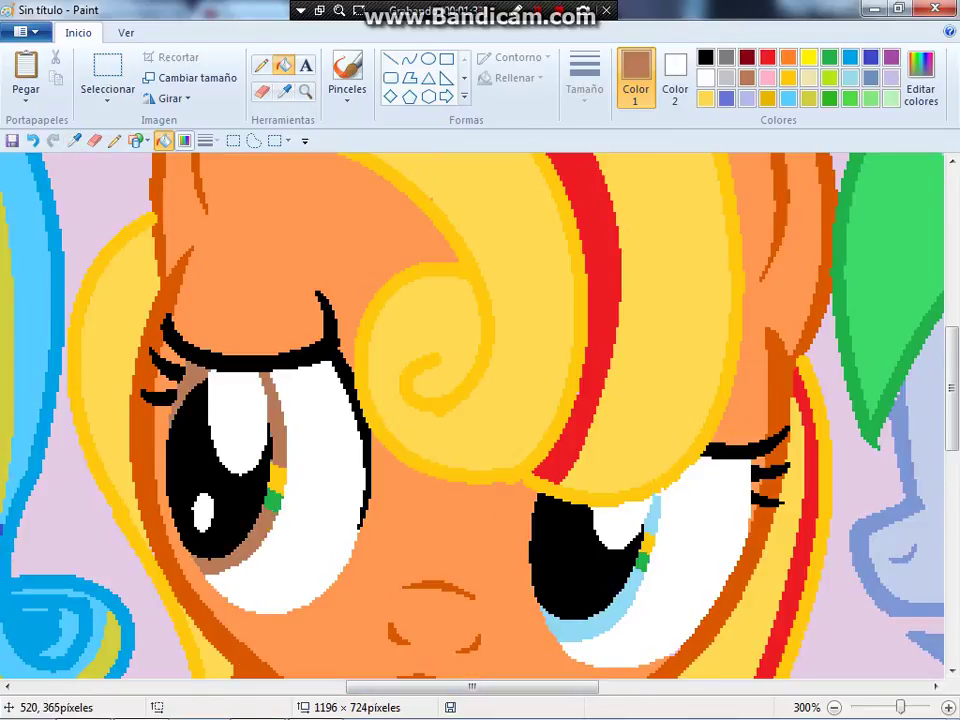
- Fill the light-blue iris ring of the orange pony's right-hand eye with the same brown
click(650, 598)
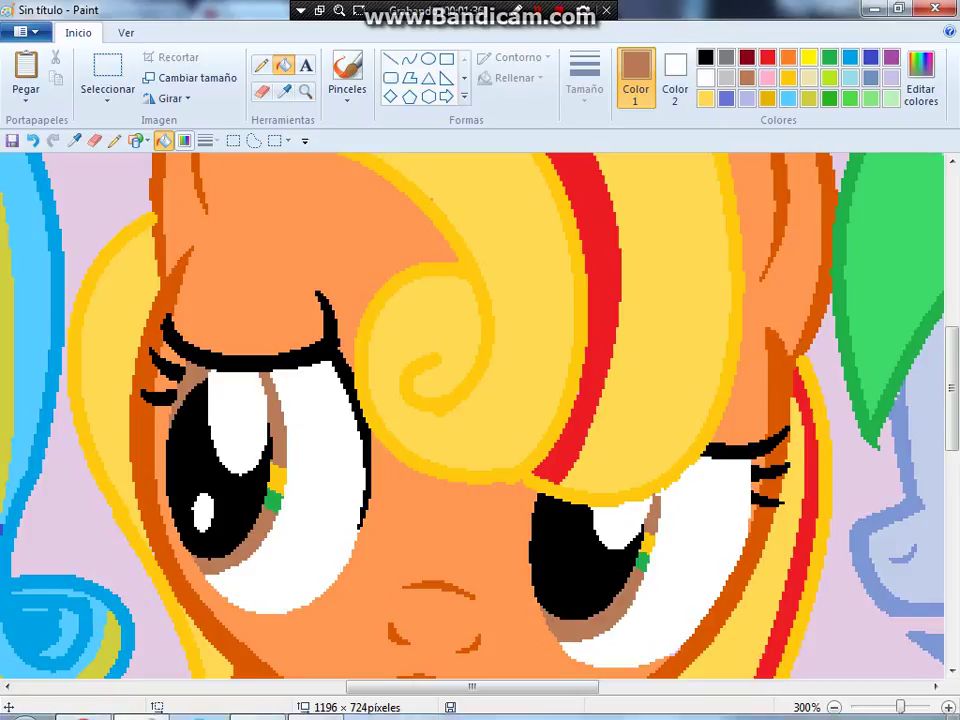
click(789, 701)
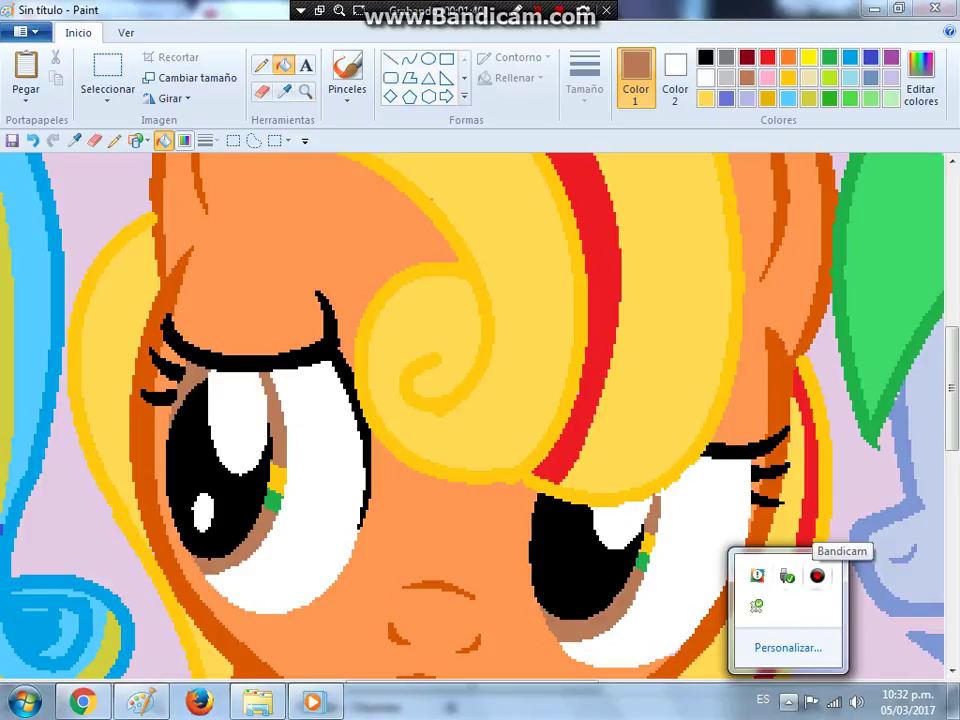
click(817, 576)
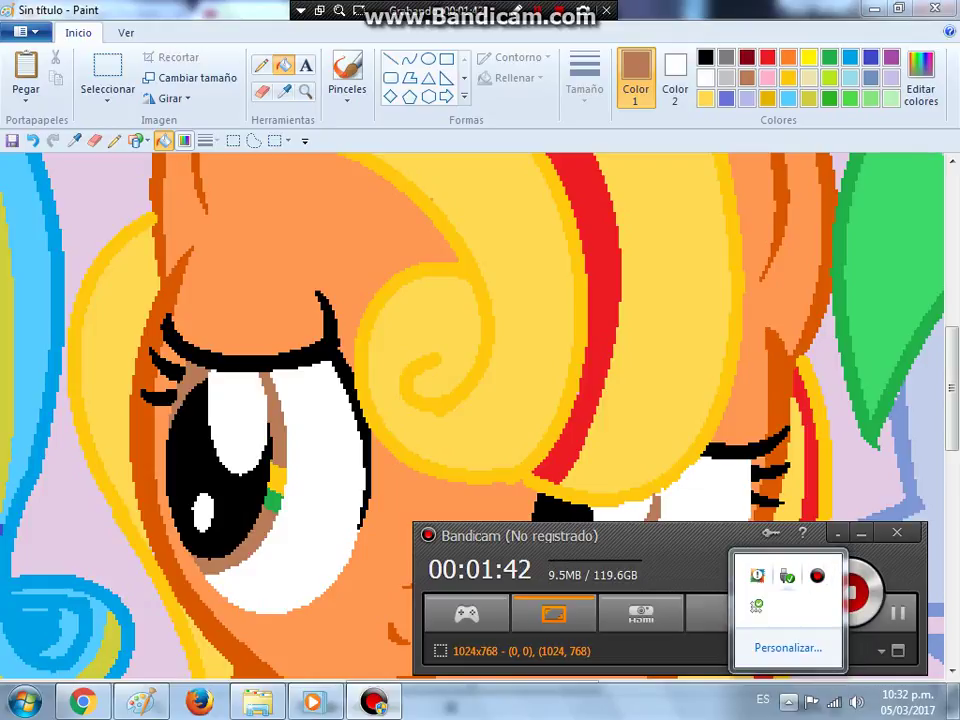
click(839, 534)
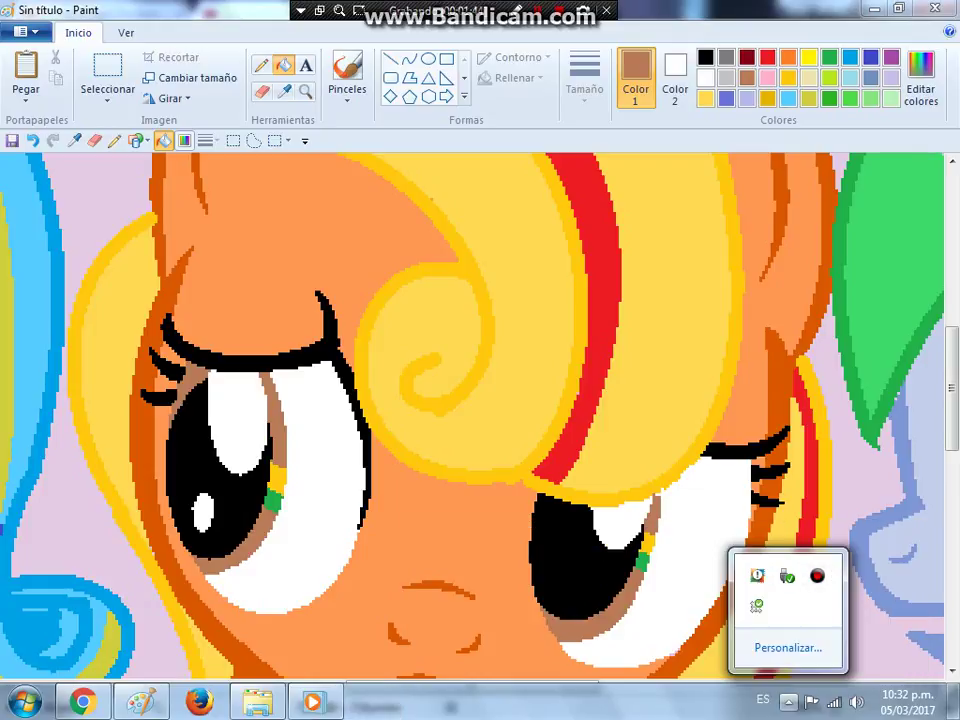
key(Escape)
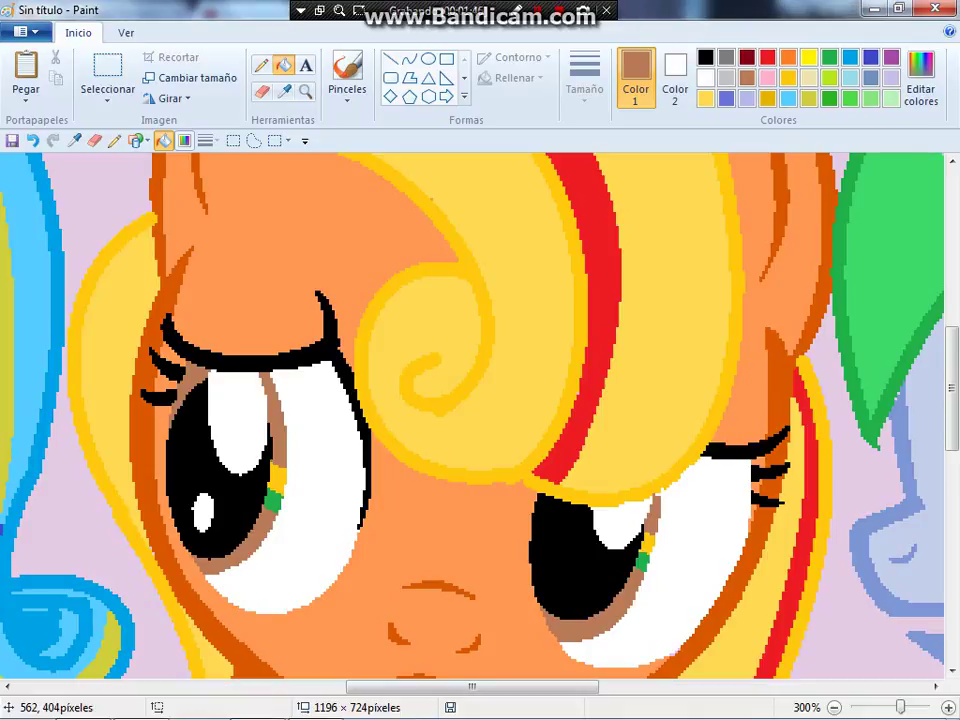
- Fill the yellow iris patches in both of the orange pony's eyes with the lime green from its eye palette heart
drag(436, 687, 467, 687)
scroll(480, 415, up, 3)
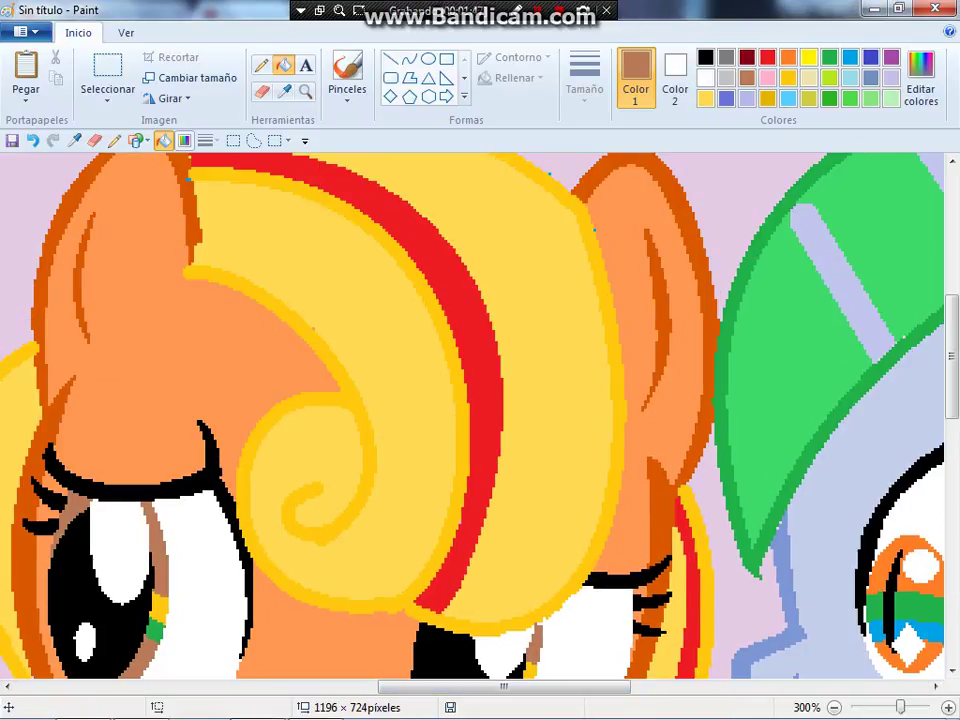
scroll(480, 415, up, 9)
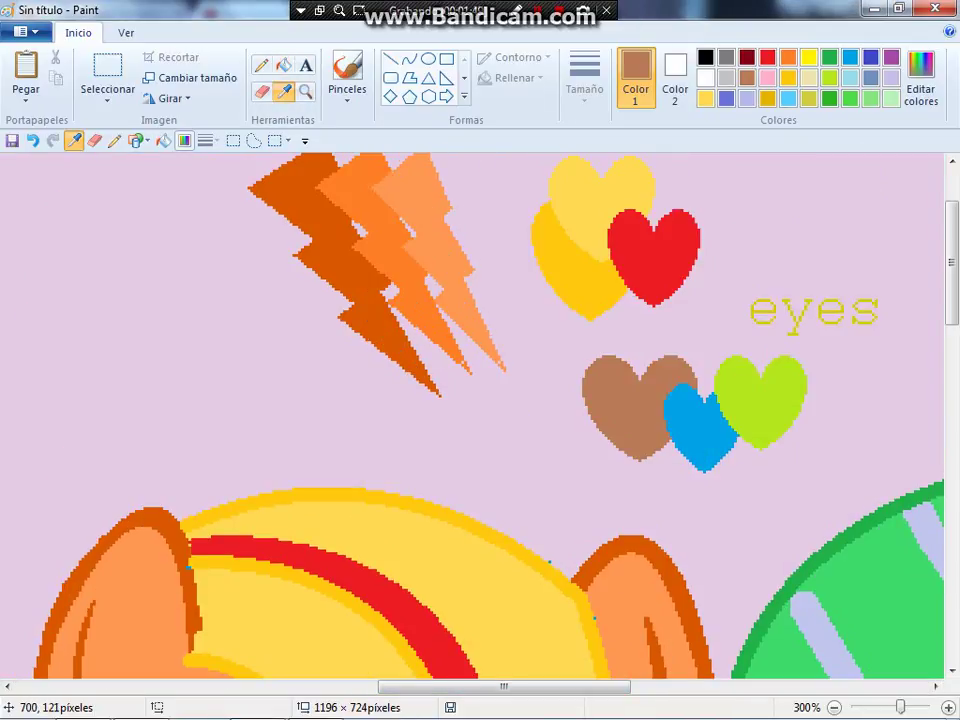
click(789, 378)
scroll(195, 402, down, 10)
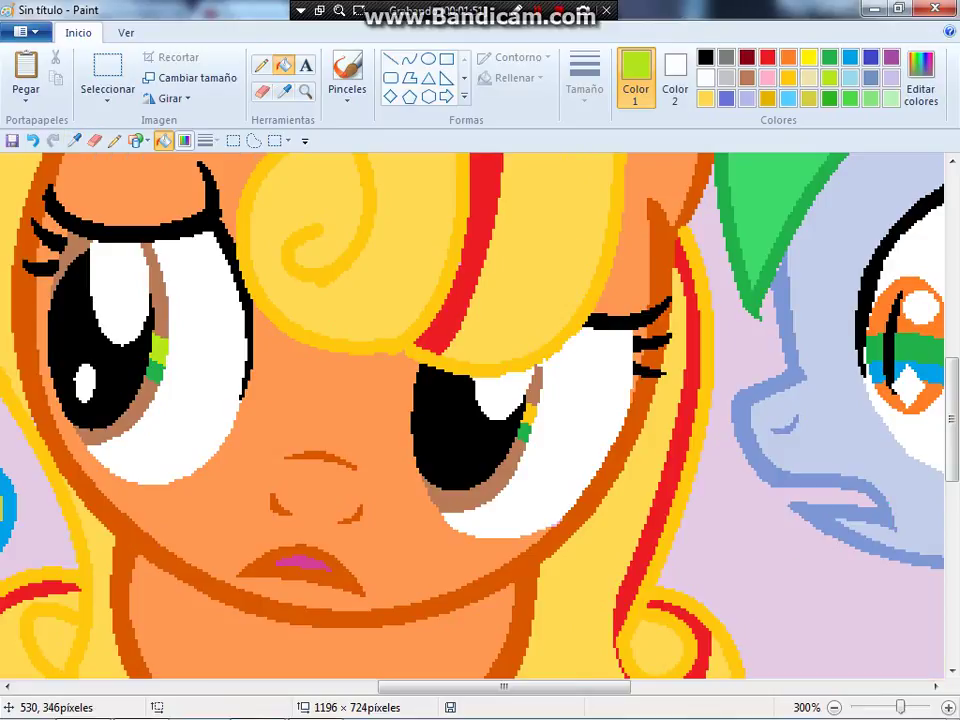
- Fill the green iris patches in both of the orange pony's eyes with the blue from its eye palette heart
click(285, 92)
scroll(659, 328, up, 5)
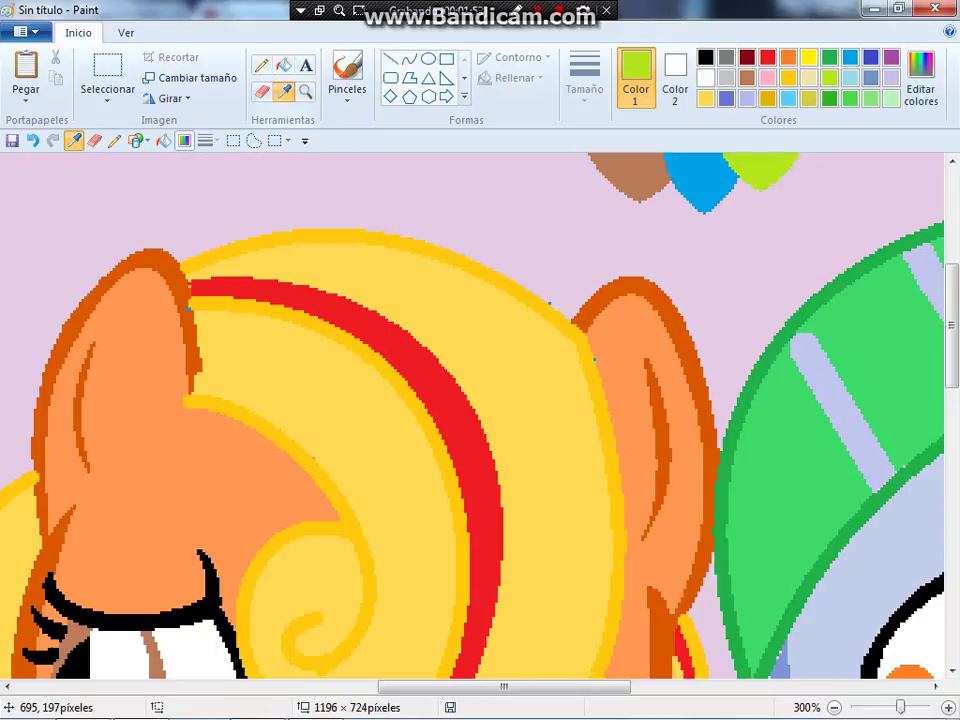
click(700, 425)
scroll(700, 425, down, 10)
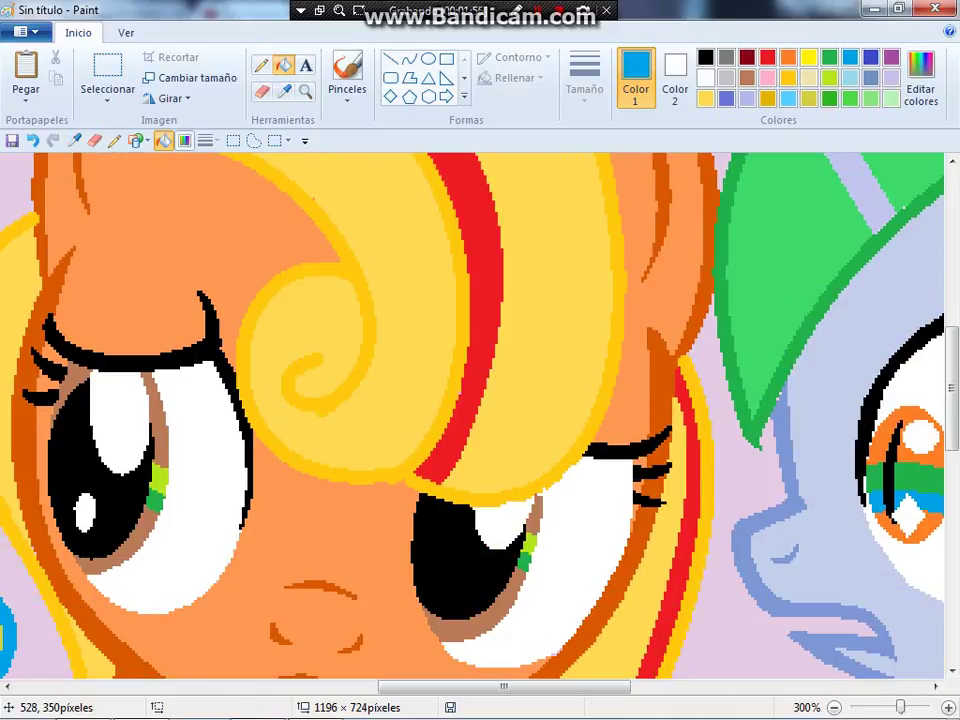
click(156, 497)
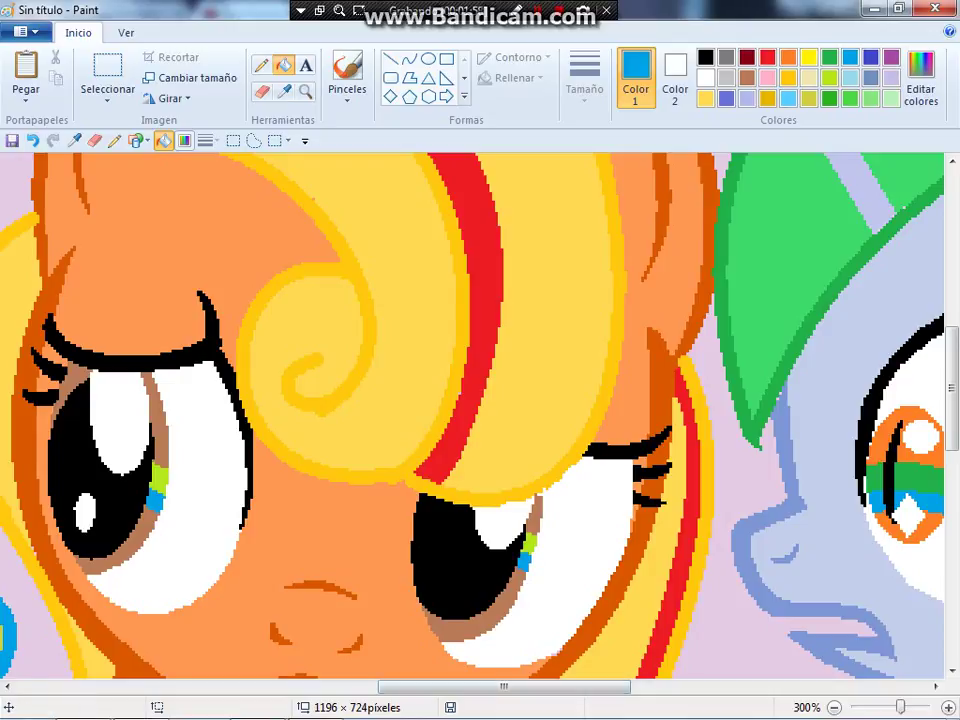
- Fill the upper and lower orange parts of the green-maned pony's iris with the darker teal from its eye palette heart
scroll(555, 400, right, 10)
scroll(555, 400, up, 3)
drag(737, 687, 770, 687)
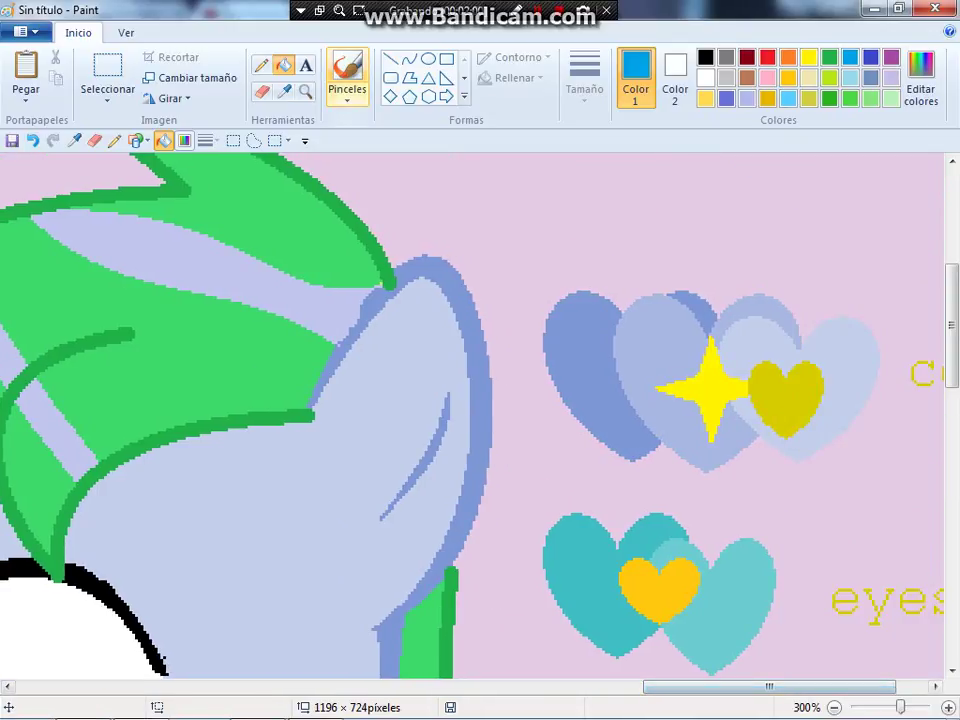
click(285, 92)
scroll(566, 378, down, 3)
click(601, 370)
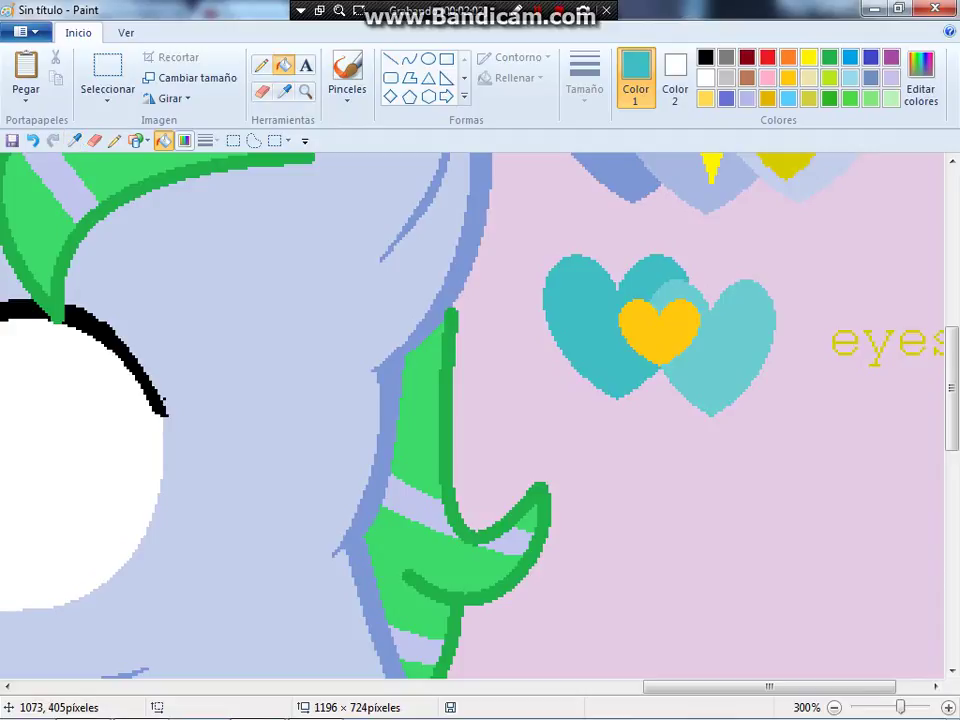
drag(753, 687, 633, 687)
click(385, 440)
key(ctrl+z)
click(387, 458)
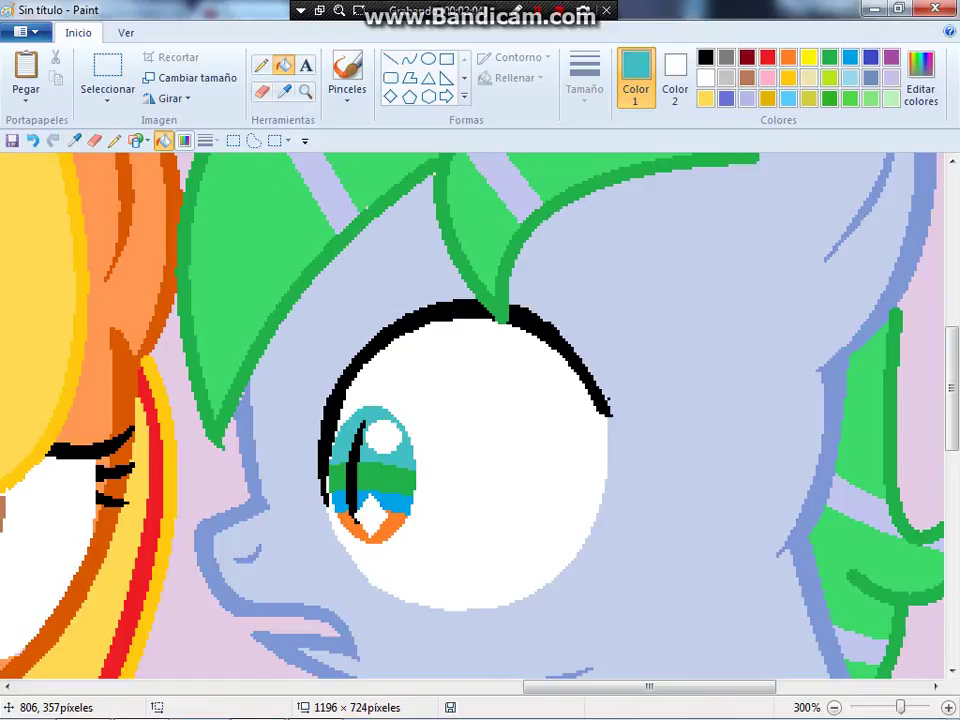
- Fill the green band across the green-maned pony's iris with the lighter teal from its eye palette heart
scroll(470, 415, right, 5)
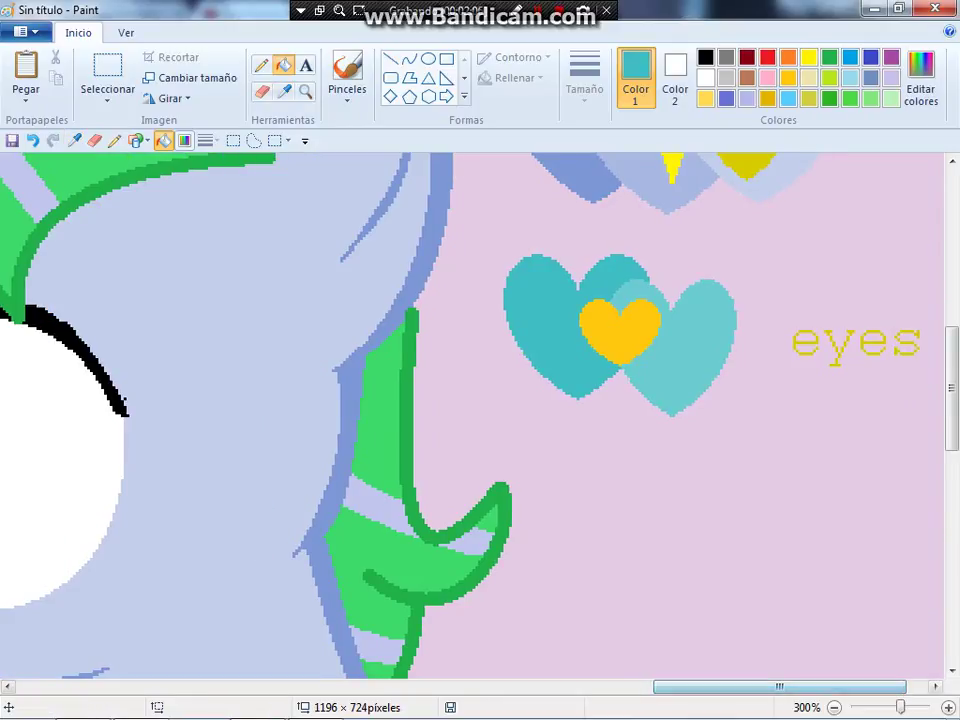
click(285, 90)
click(685, 372)
scroll(685, 384, up, 2)
drag(678, 687, 514, 687)
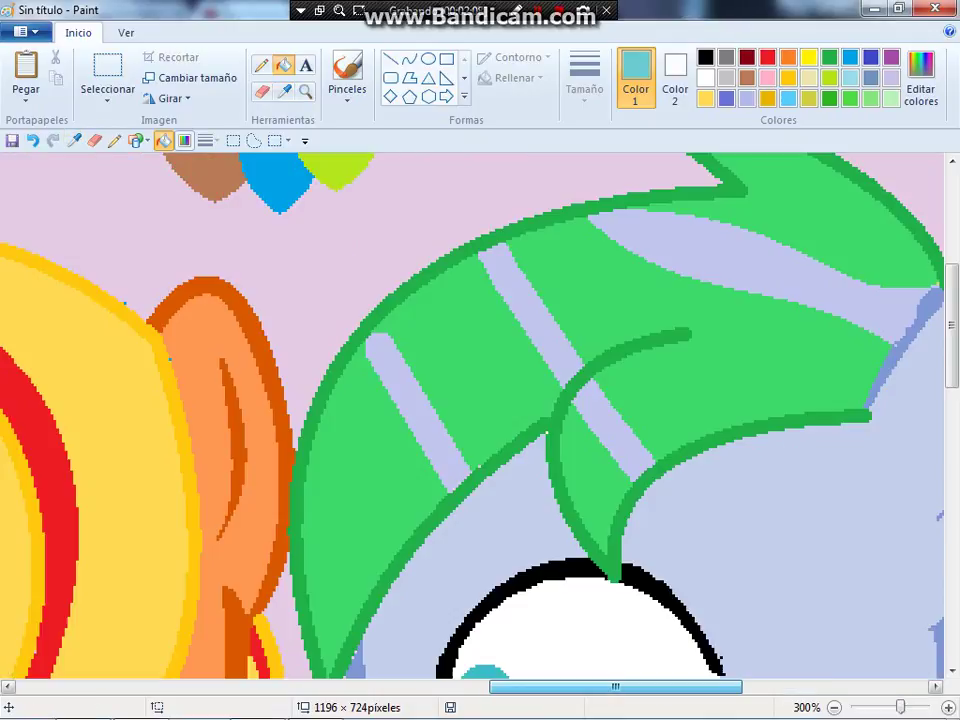
scroll(512, 665, down, 5)
scroll(530, 480, up, 3)
click(510, 474)
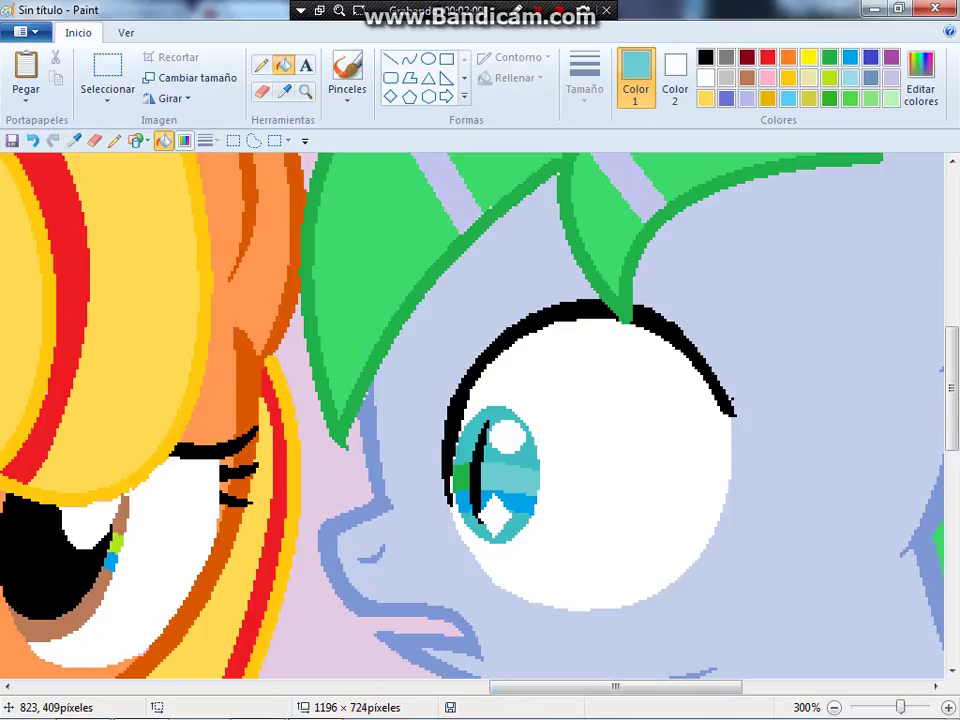
- Fill the blue band of the green-maned pony's iris with the golden yellow of the small heart in its eye palette
scroll(470, 415, right, 5)
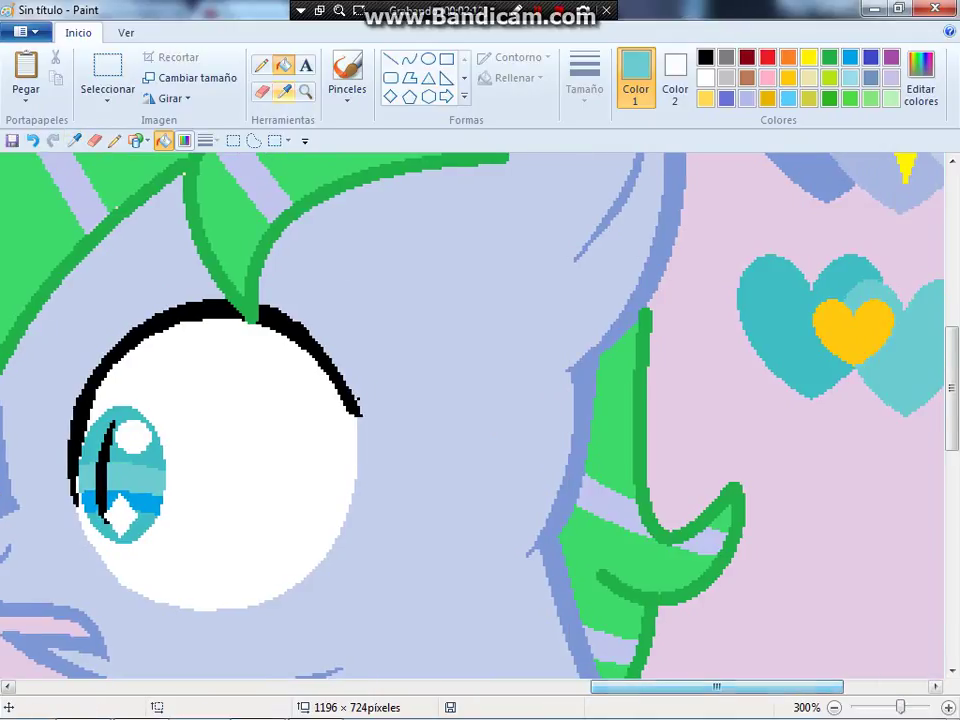
click(283, 89)
click(852, 322)
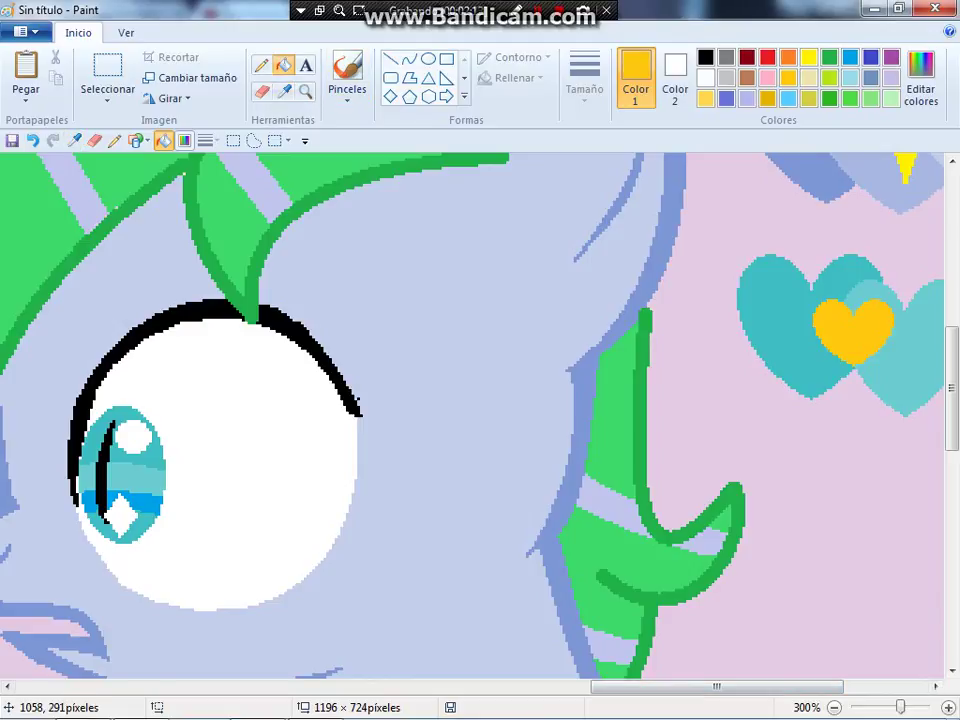
click(112, 505)
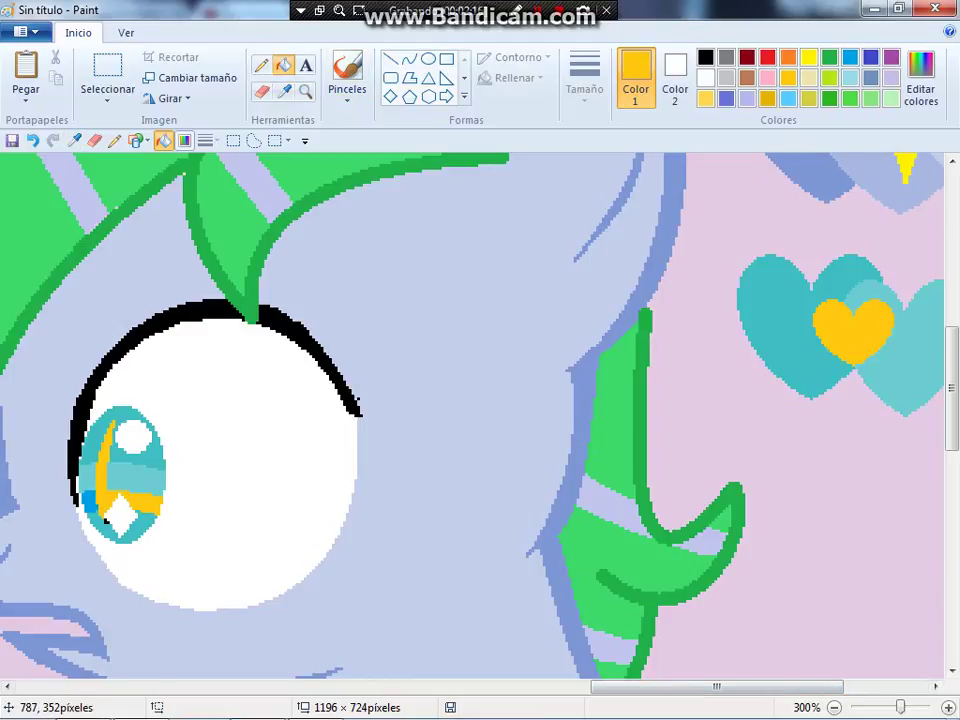
- Look over the lavender pony's wing, body, legs and face
scroll(870, 600, up, 5)
drag(830, 687, 270, 687)
scroll(278, 640, down, 5)
scroll(278, 640, up, 3)
scroll(470, 415, down, 5)
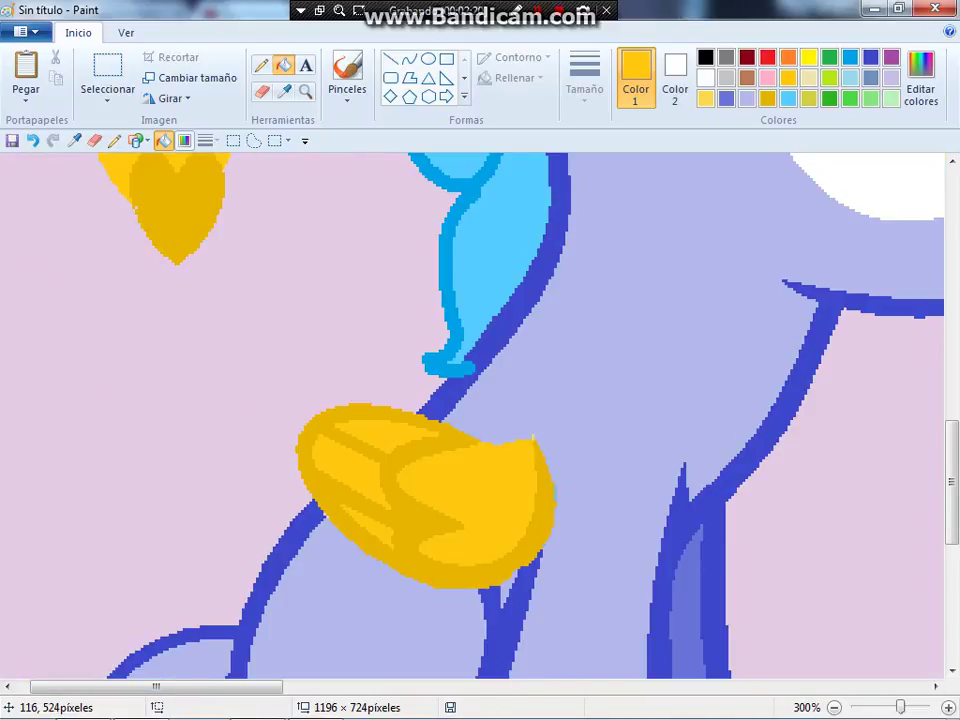
scroll(470, 415, right, 3)
scroll(470, 415, down, 5)
scroll(470, 415, up, 10)
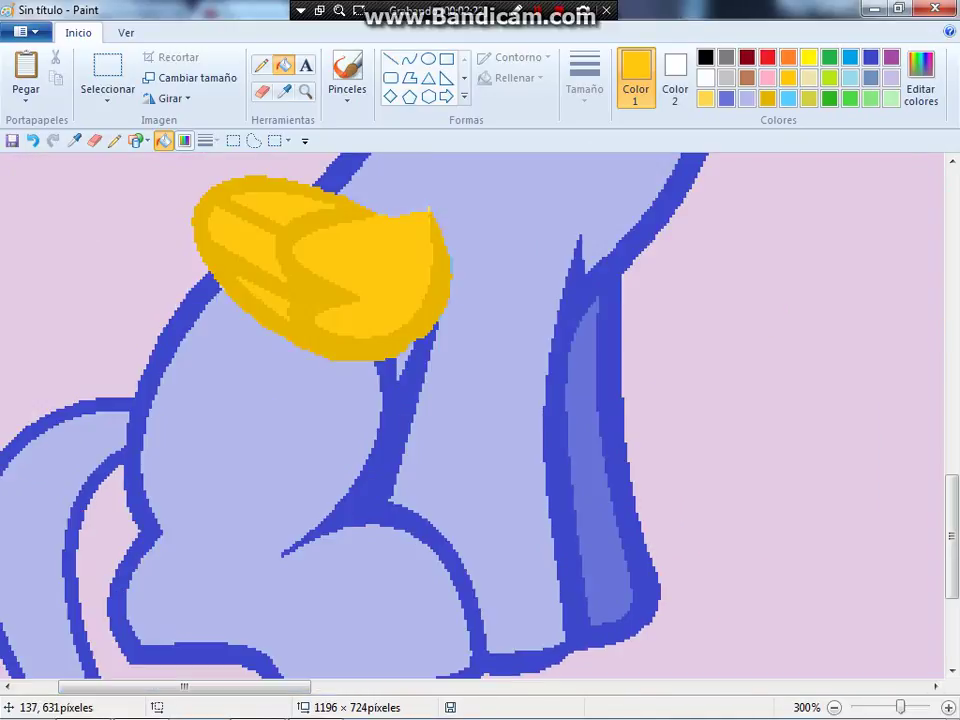
scroll(470, 415, down, 10)
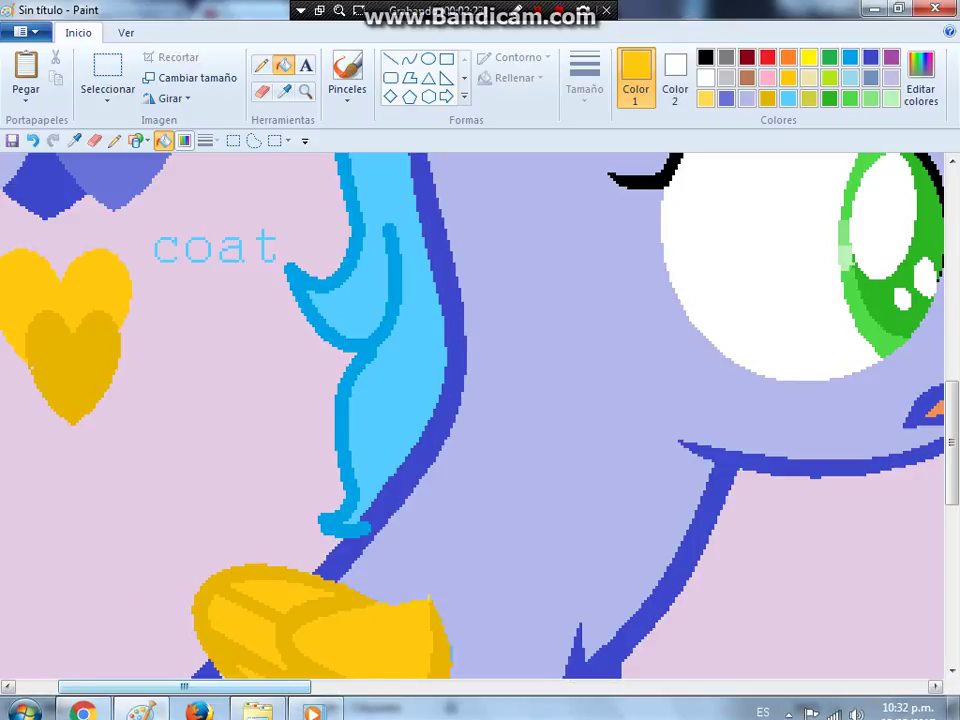
- Add the golden-yellow text "Flower" in a text box about 128 × 40 px between the lavender and orange ponies' bodies
scroll(470, 415, right, 5)
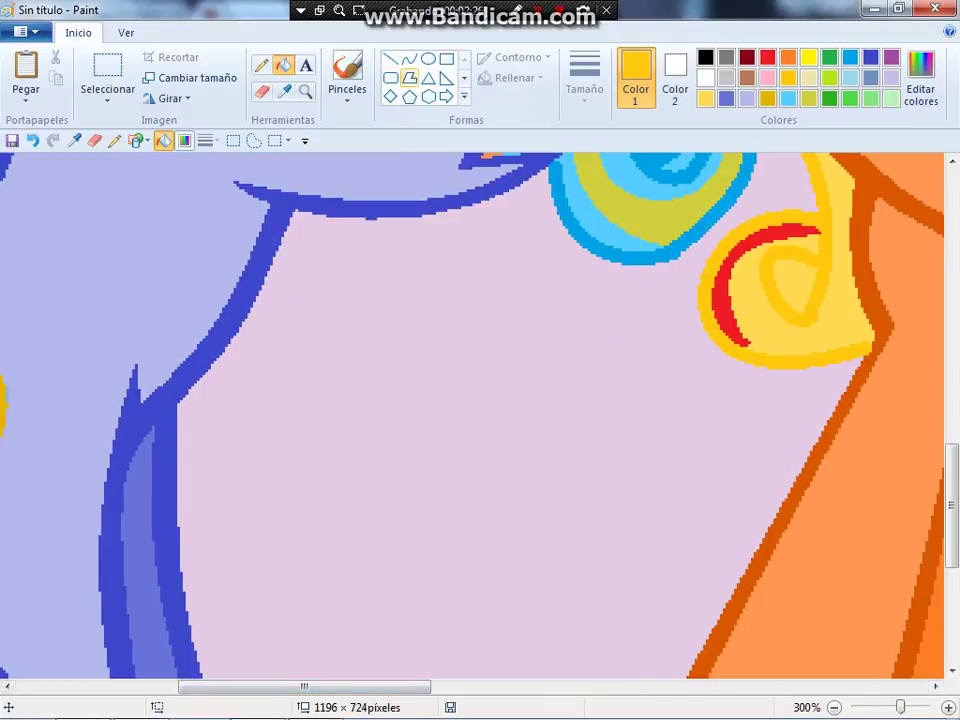
click(306, 65)
drag(240, 331, 604, 447)
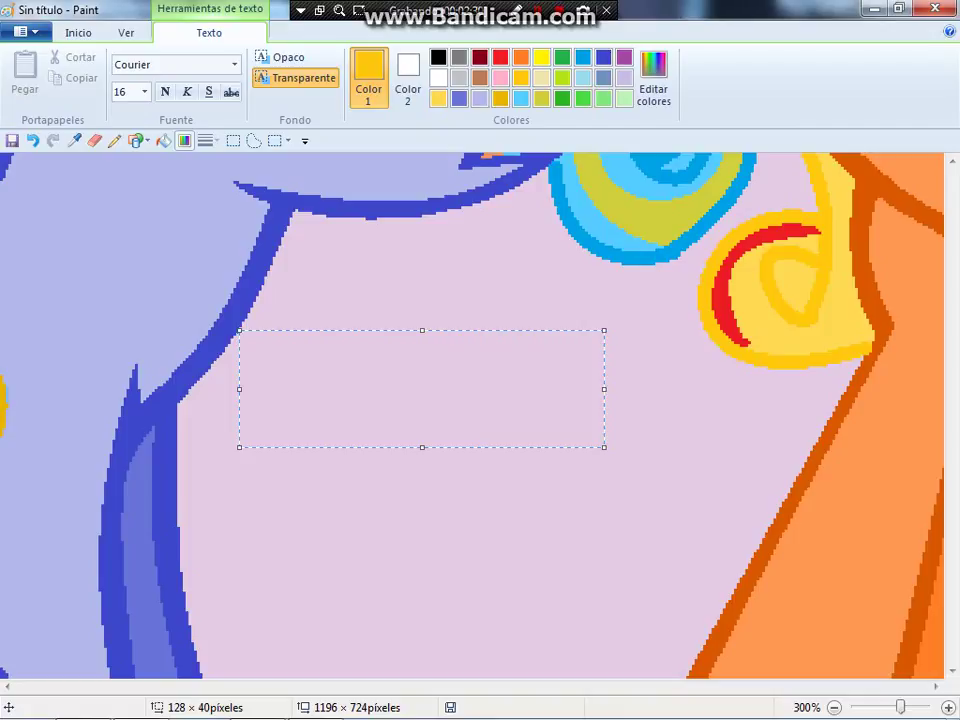
text(FL)
key(BackSpace)
text(lower)
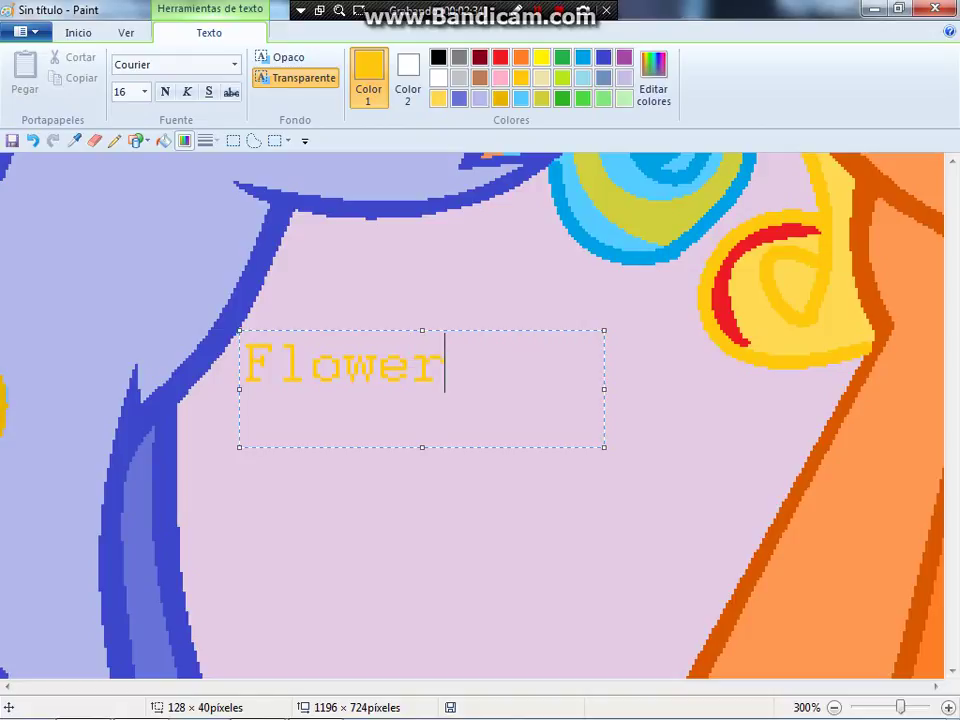
click(310, 508)
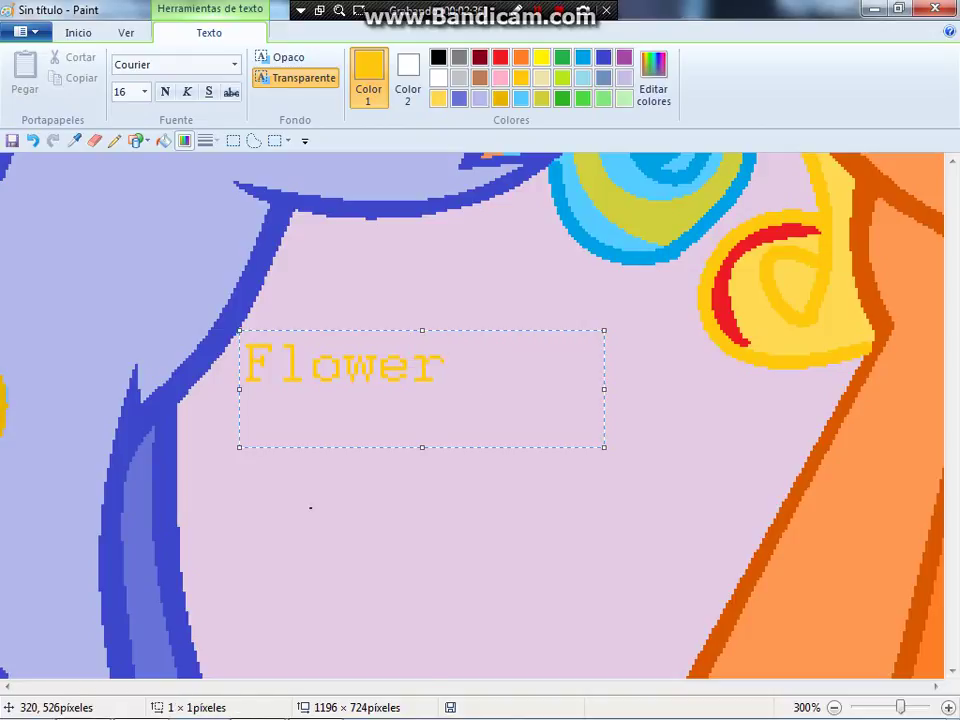
- Add the golden-yellow text "new oc" in a text box about 56 × 20 px directly below "Flower"
drag(251, 410, 376, 466)
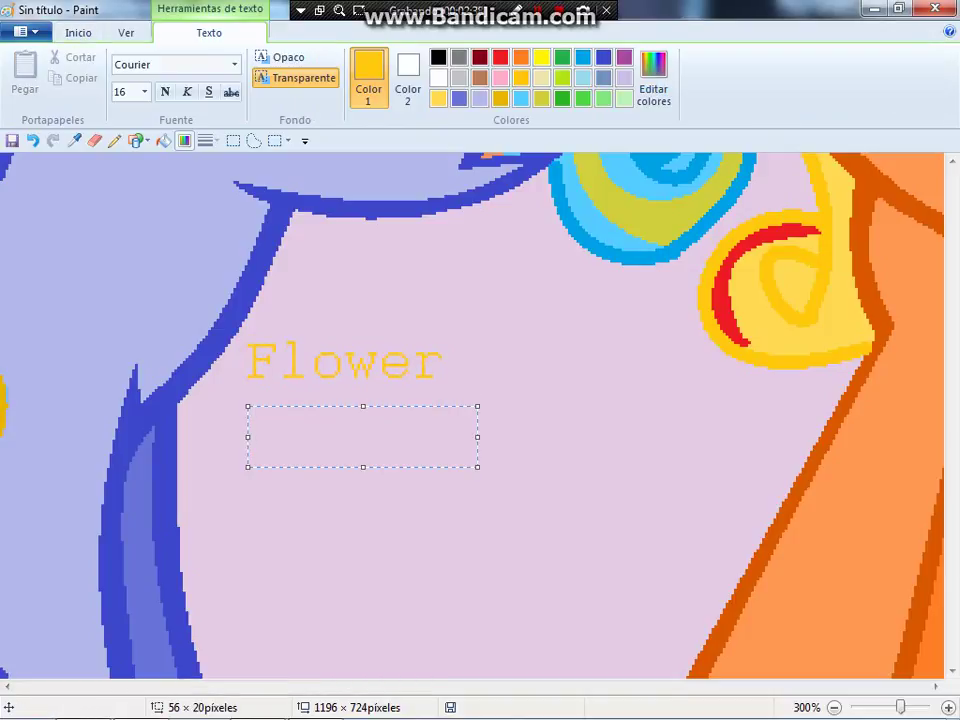
text(new ov)
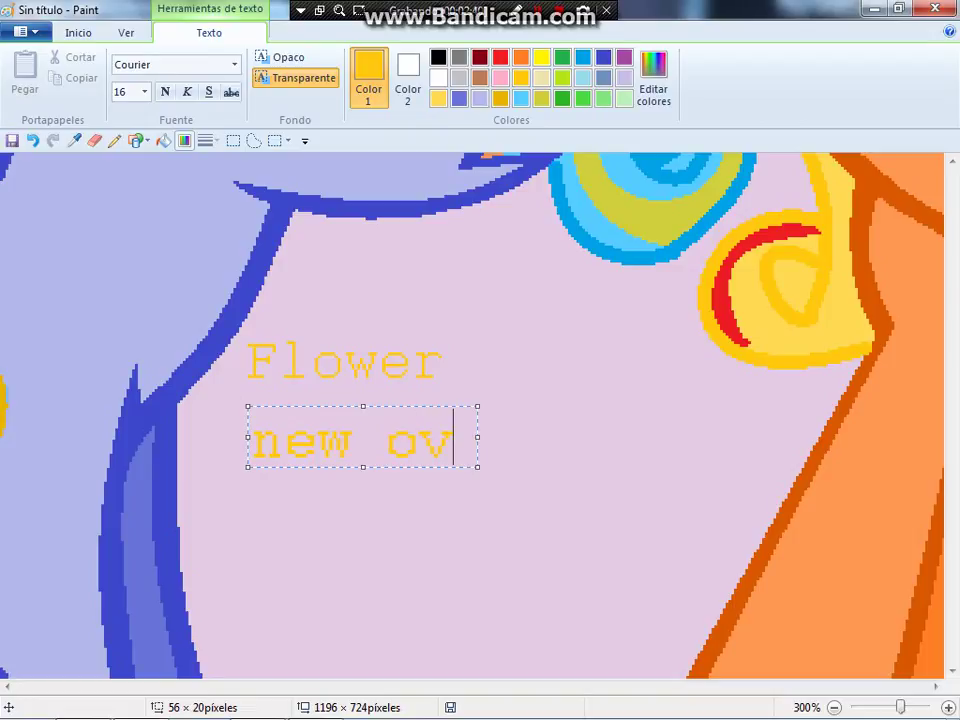
key(BackSpace)
text(c)
click(516, 390)
- Add the golden-yellow text "flutterflor" in a text box about 97 × 45 px beside the orange lightning bolts above the orange pony
scroll(480, 415, up, 5)
scroll(181, 304, up, 3)
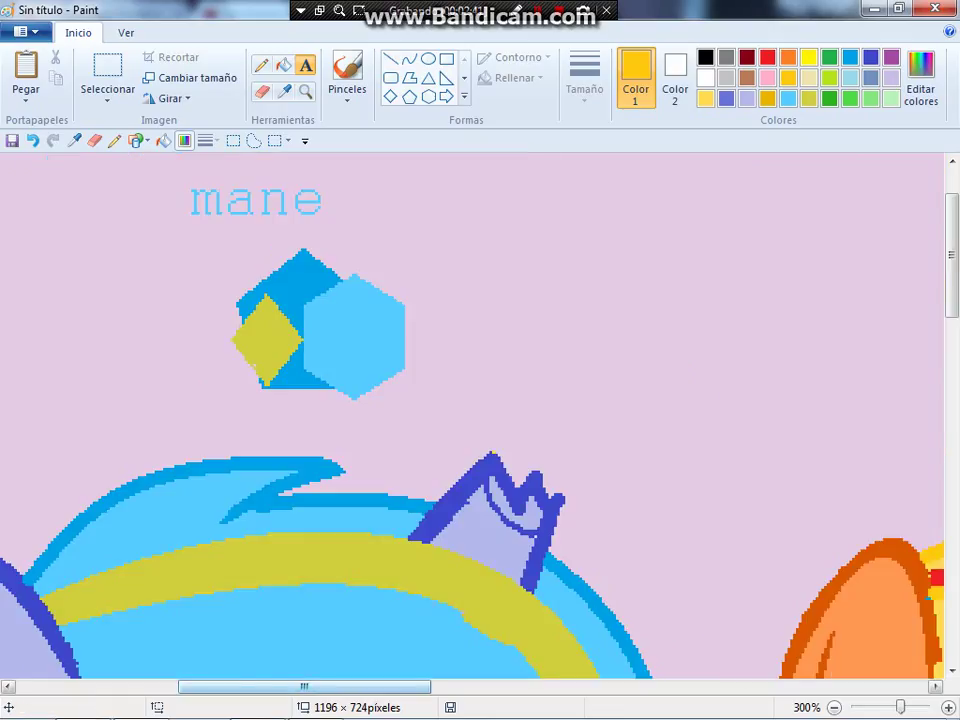
scroll(181, 304, right, 6)
drag(181, 304, 455, 427)
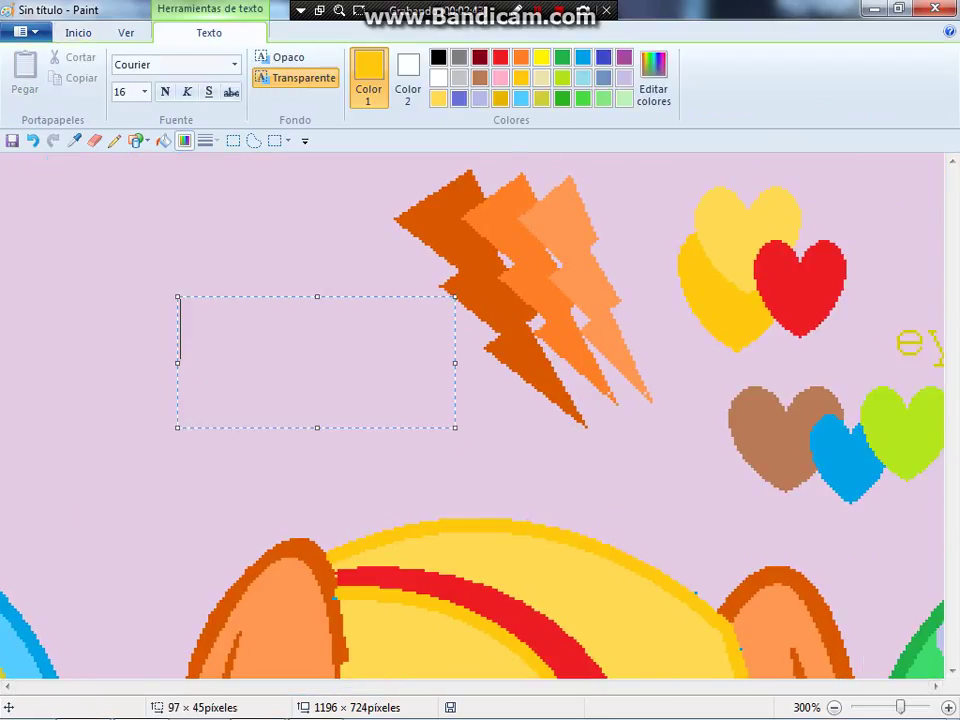
text(flutter)
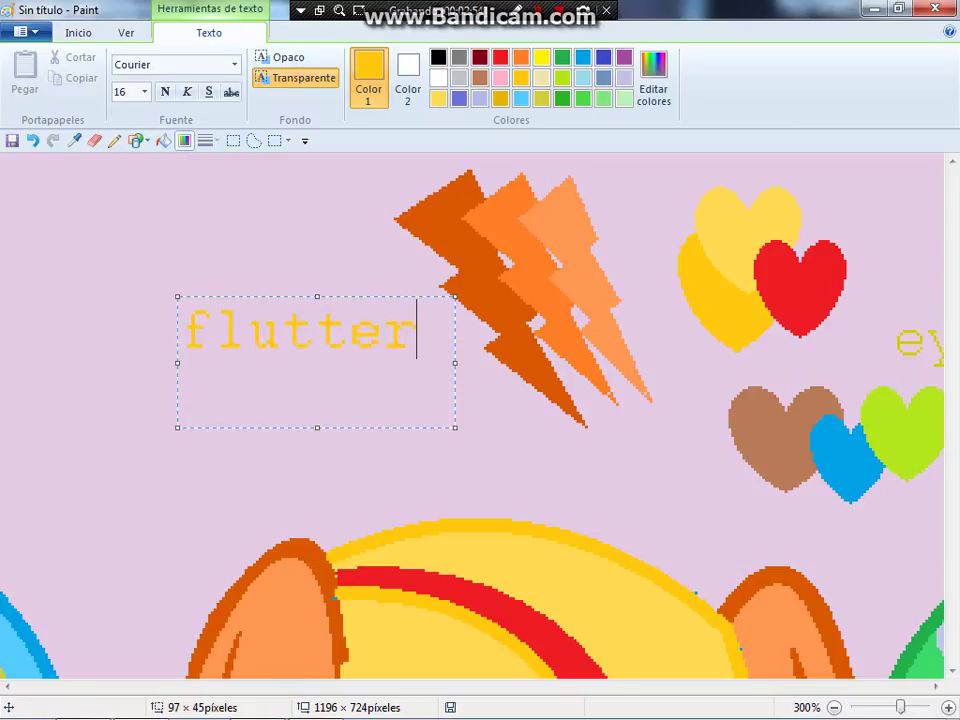
text(fl)
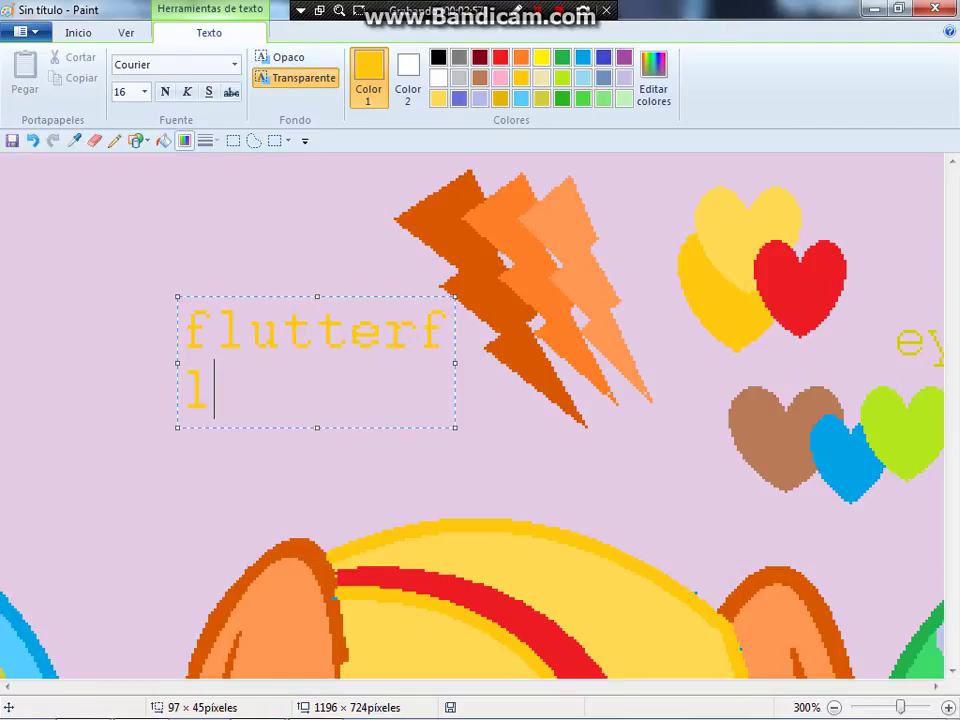
text(or)
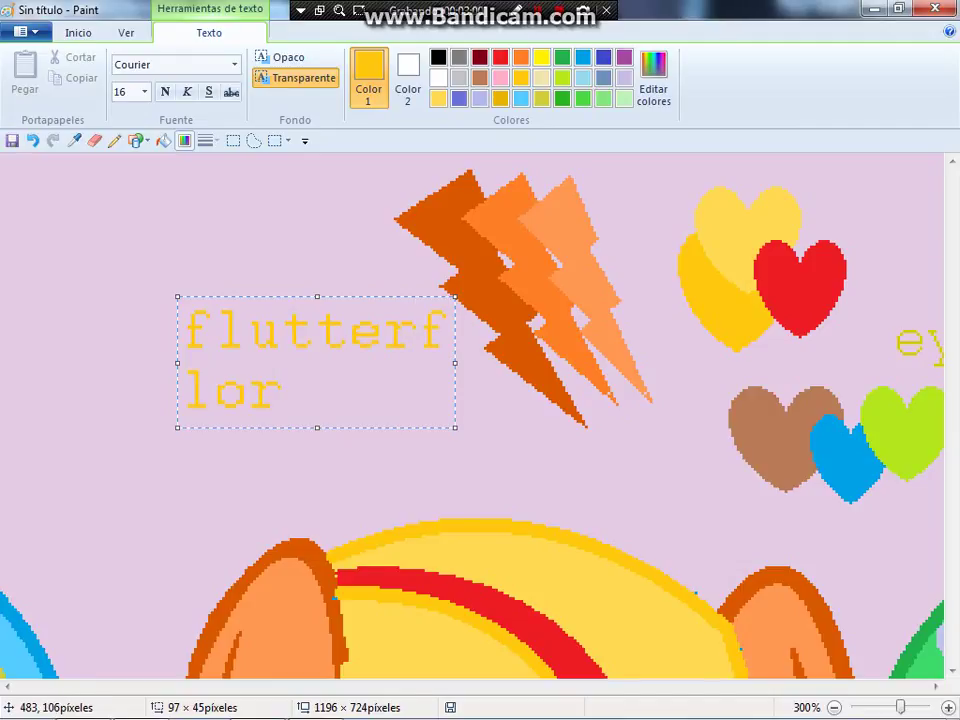
click(178, 178)
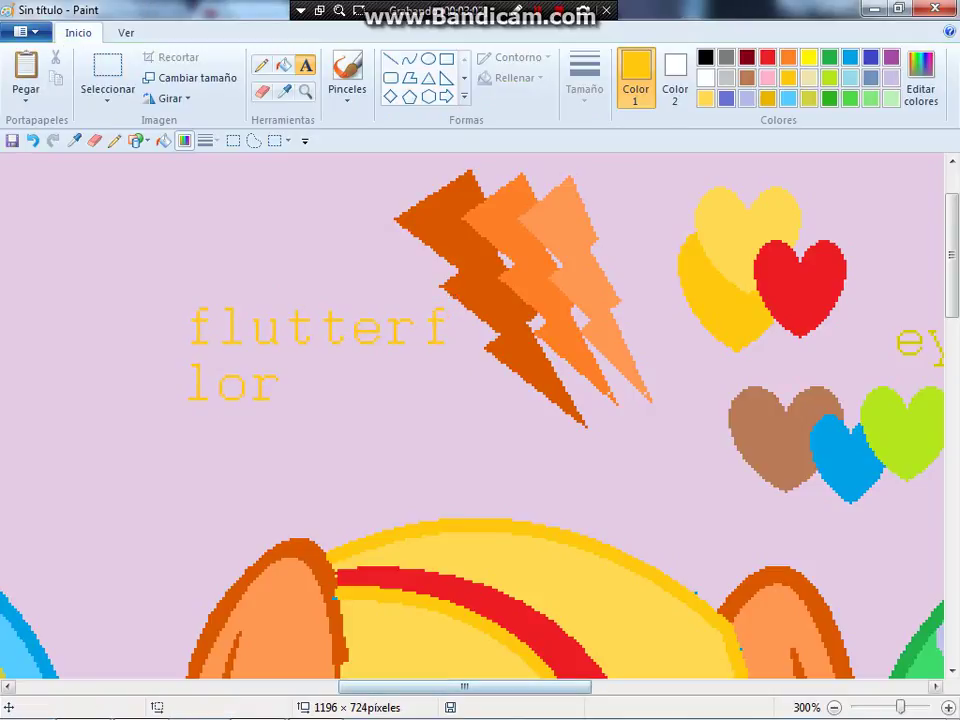
- Add the golden-yellow text "jeff" in a text box about 84 px wide just above the blue-grey pony's yellow wing
drag(415, 687, 740, 687)
scroll(565, 620, down, 9)
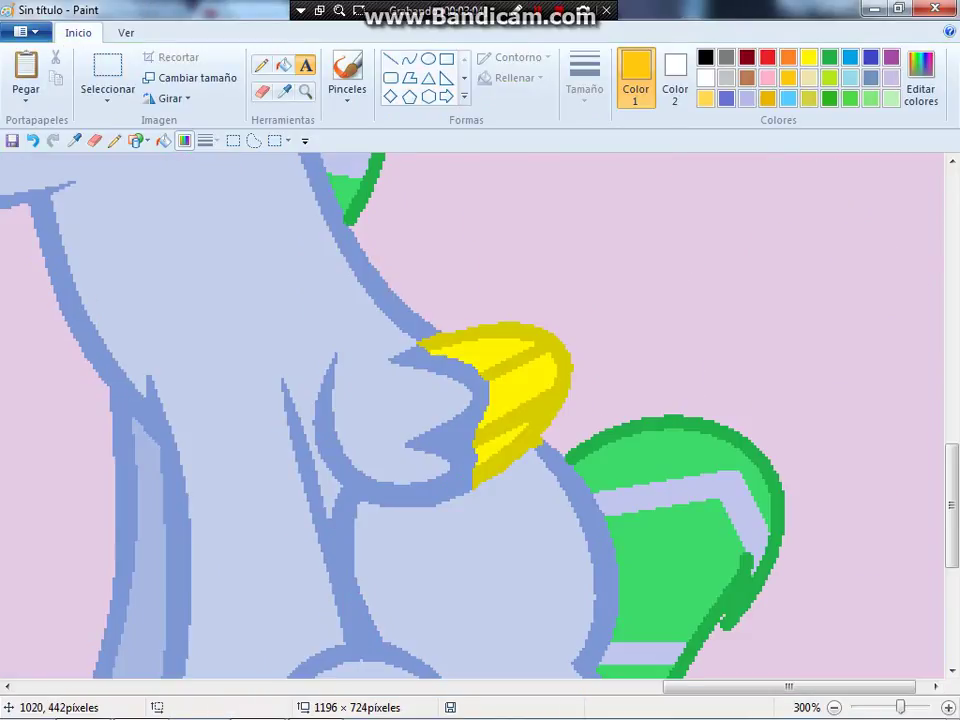
click(474, 252)
text(jefff)
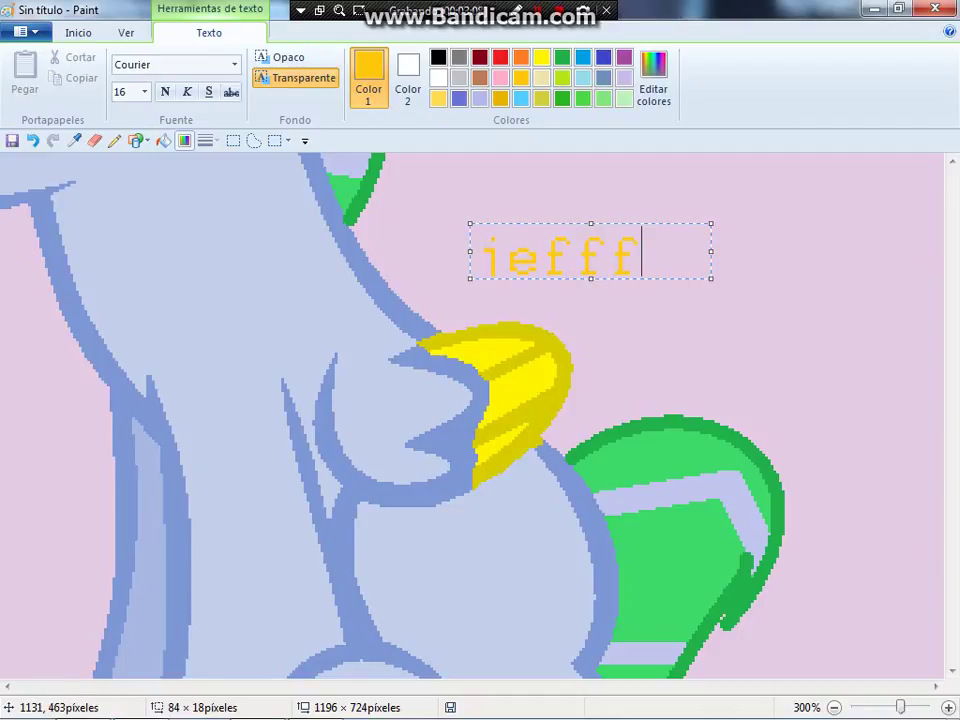
key(BackSpace)
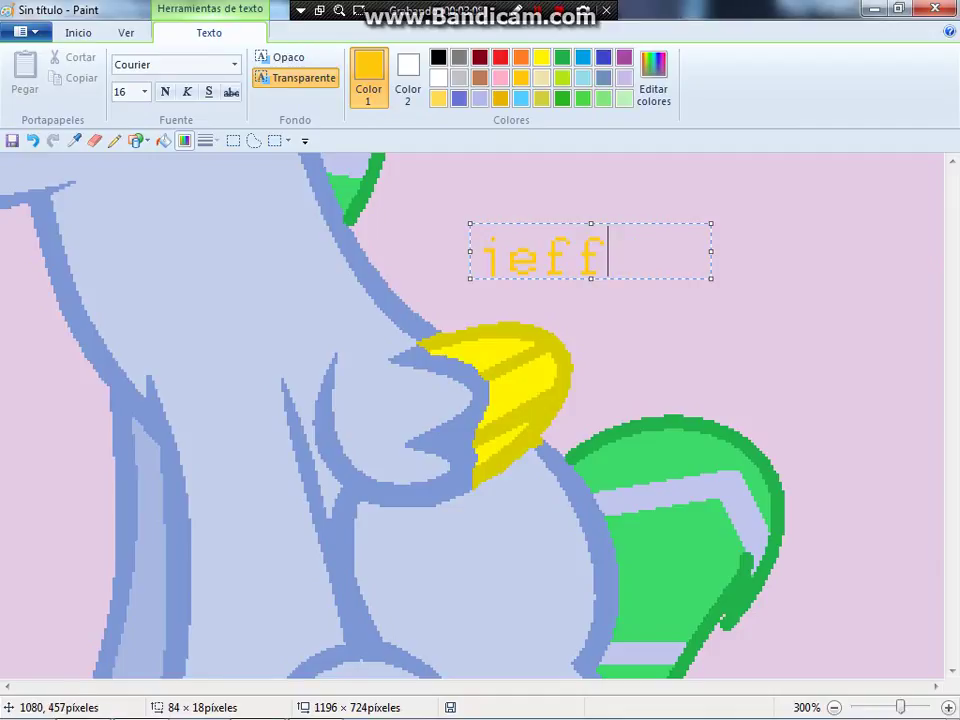
drag(591, 279, 591, 320)
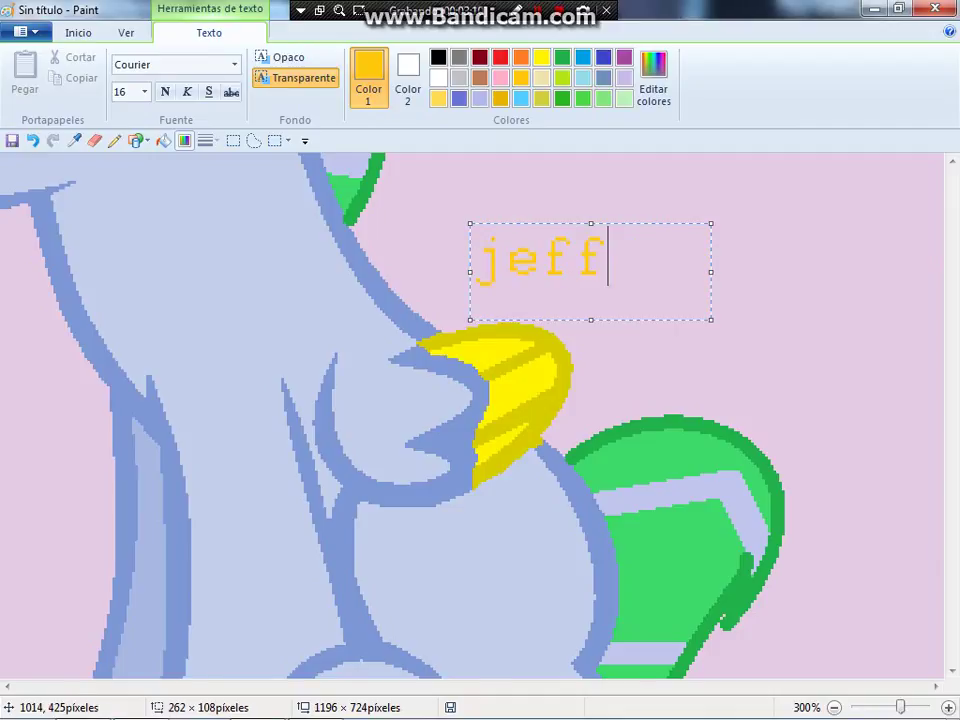
click(534, 361)
- Look over the labelled ponies and their colour palettes with the drawing at 100% zoom
scroll(534, 361, up, 3)
scroll(560, 380, up, 5)
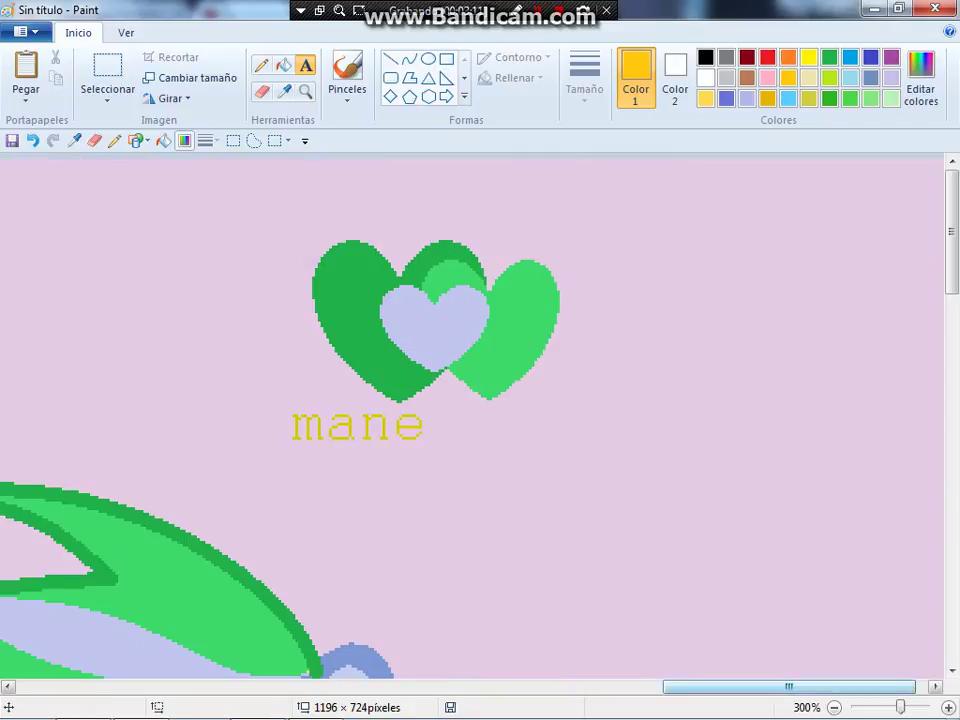
drag(789, 687, 381, 687)
scroll(480, 415, down, 5)
click(834, 708)
click(834, 708)
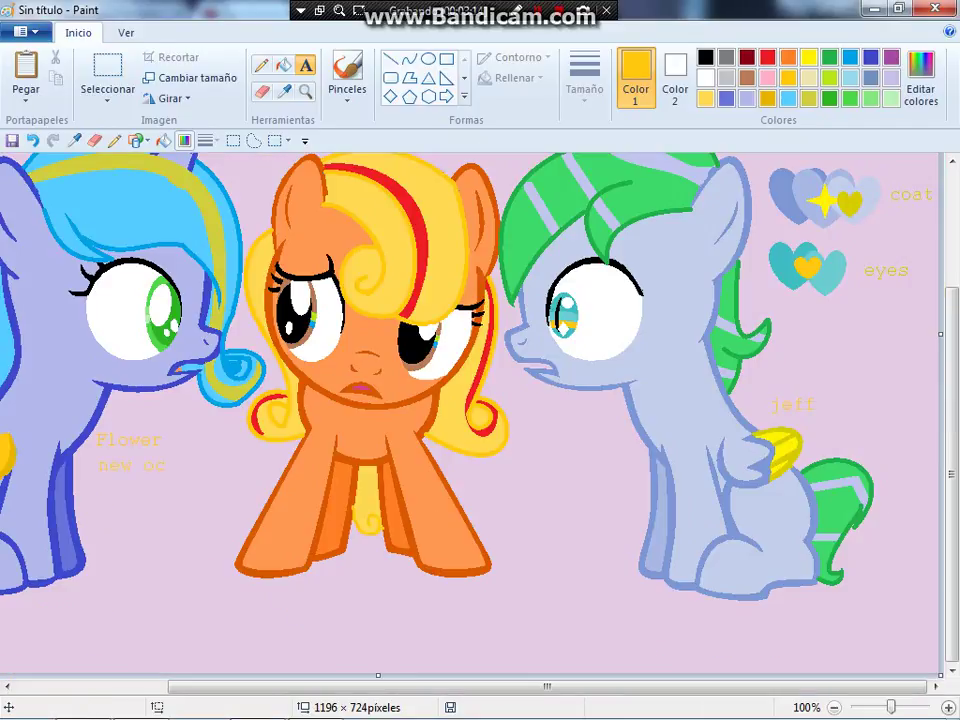